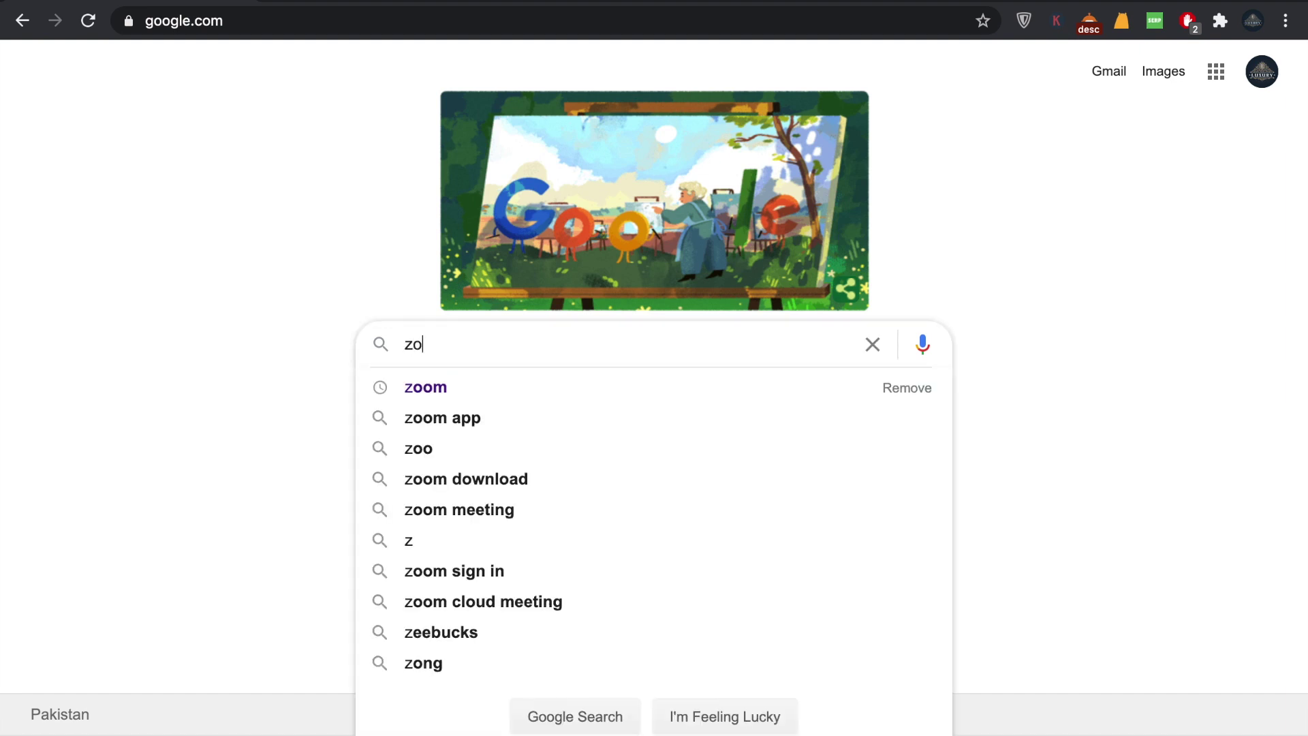
# Step: Search Google for zoom, go to zoom.us and open the 'Sign Up, It's Free' page
pyautogui.write('om')
pyautogui.press('Return')
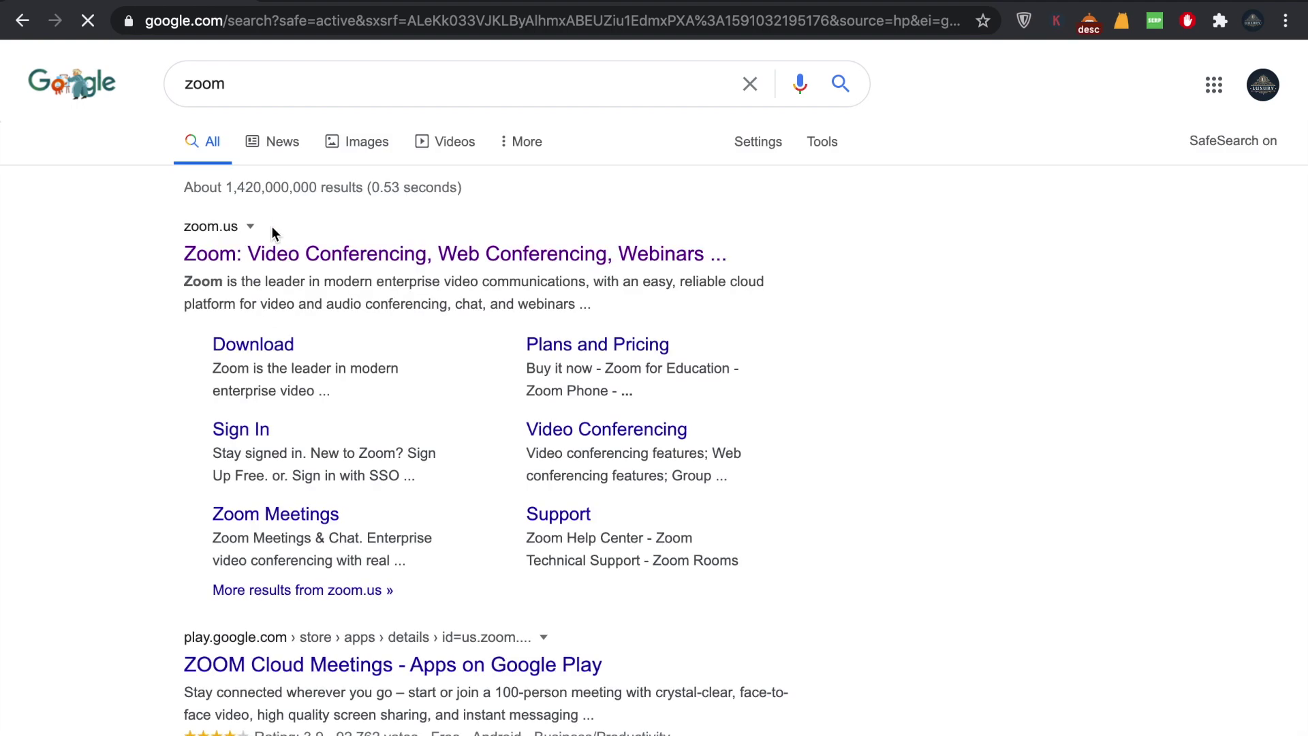
pyautogui.click(263, 256)
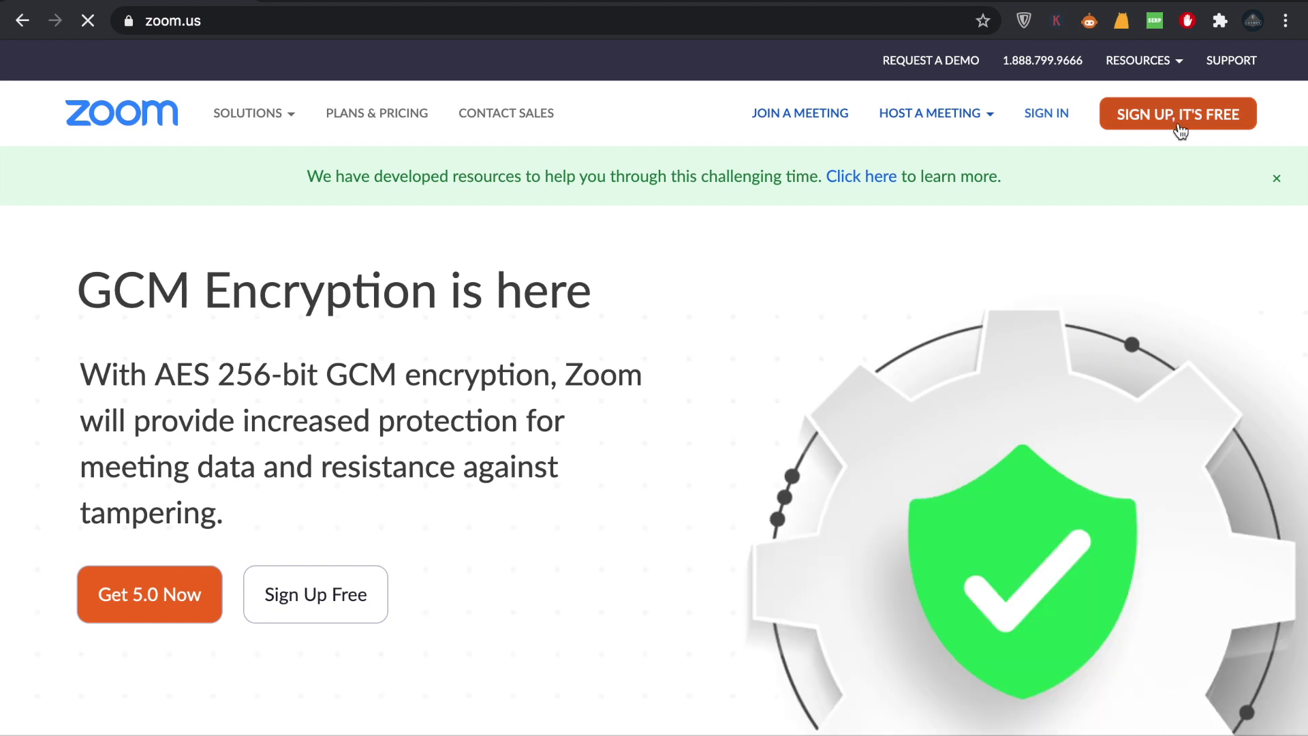
pyautogui.click(1167, 124)
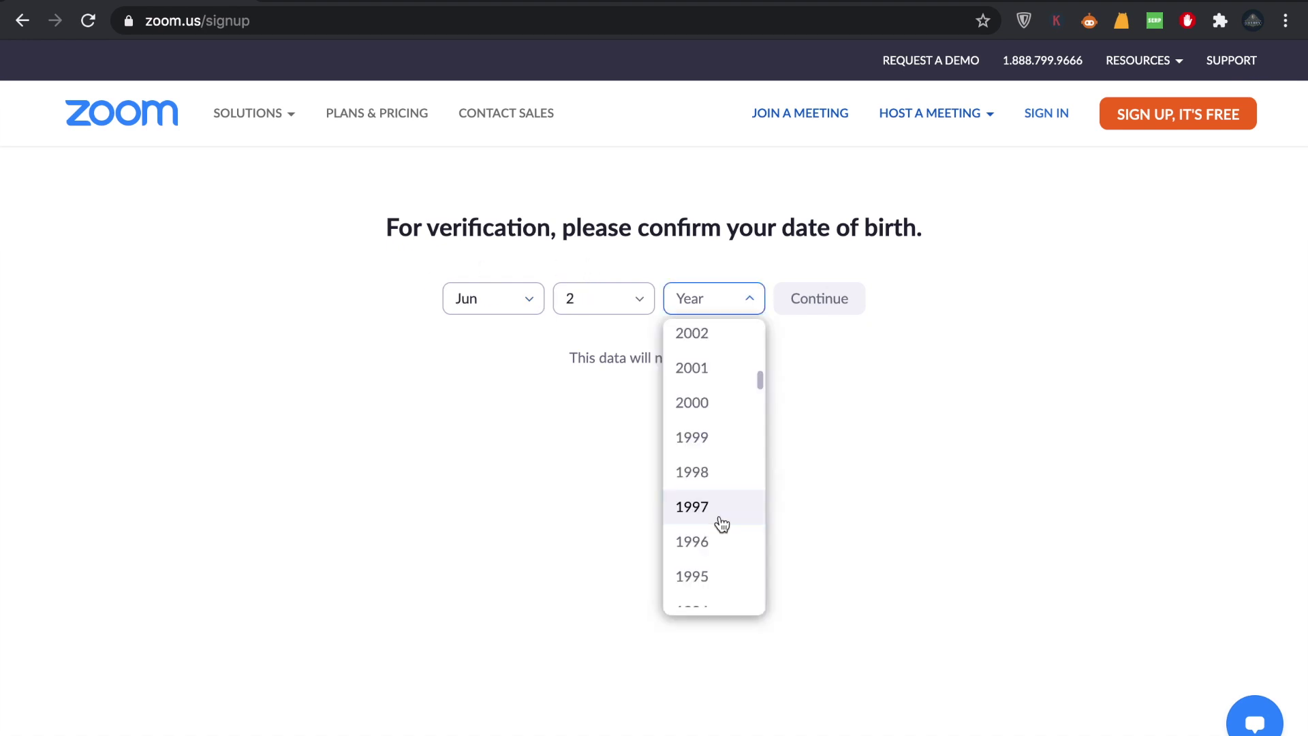
# Step: Confirm the June 2, 1997 birth date, then sign up with the account's e-mail address
pyautogui.click(721, 525)
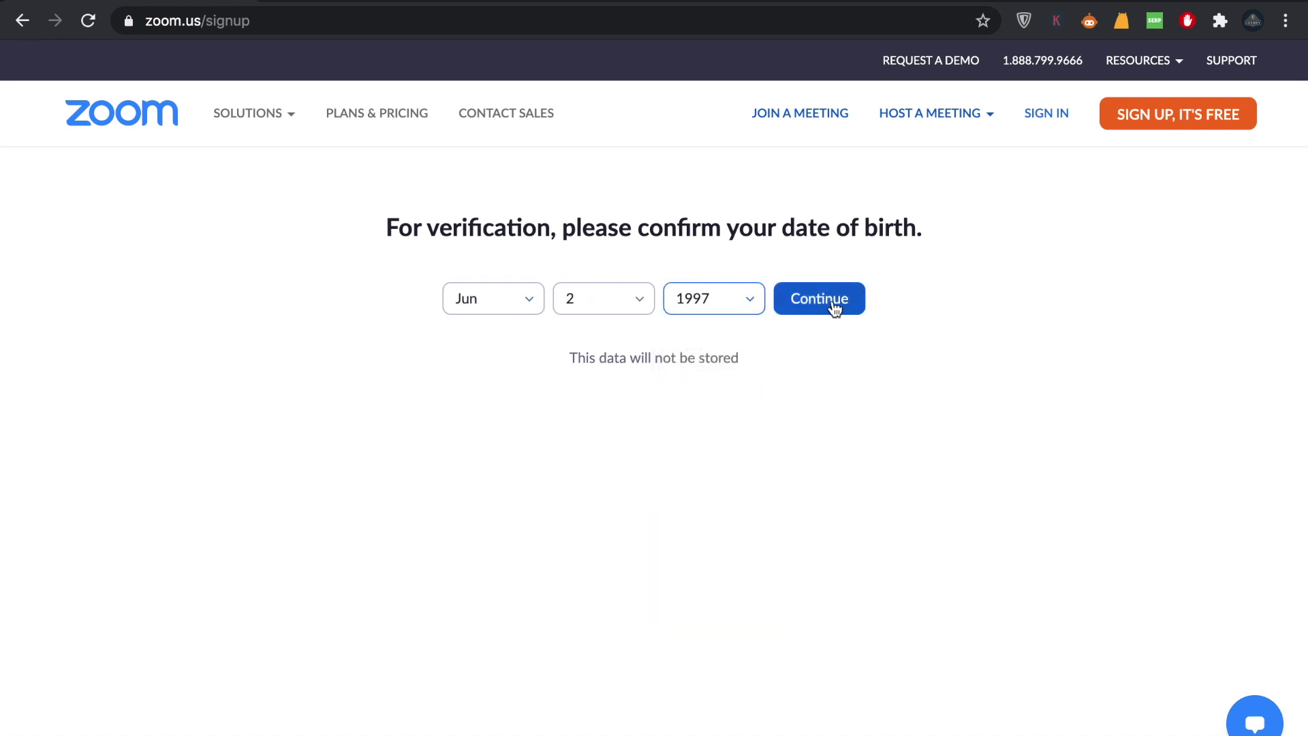
pyautogui.click(804, 305)
pyautogui.click(1149, 365)
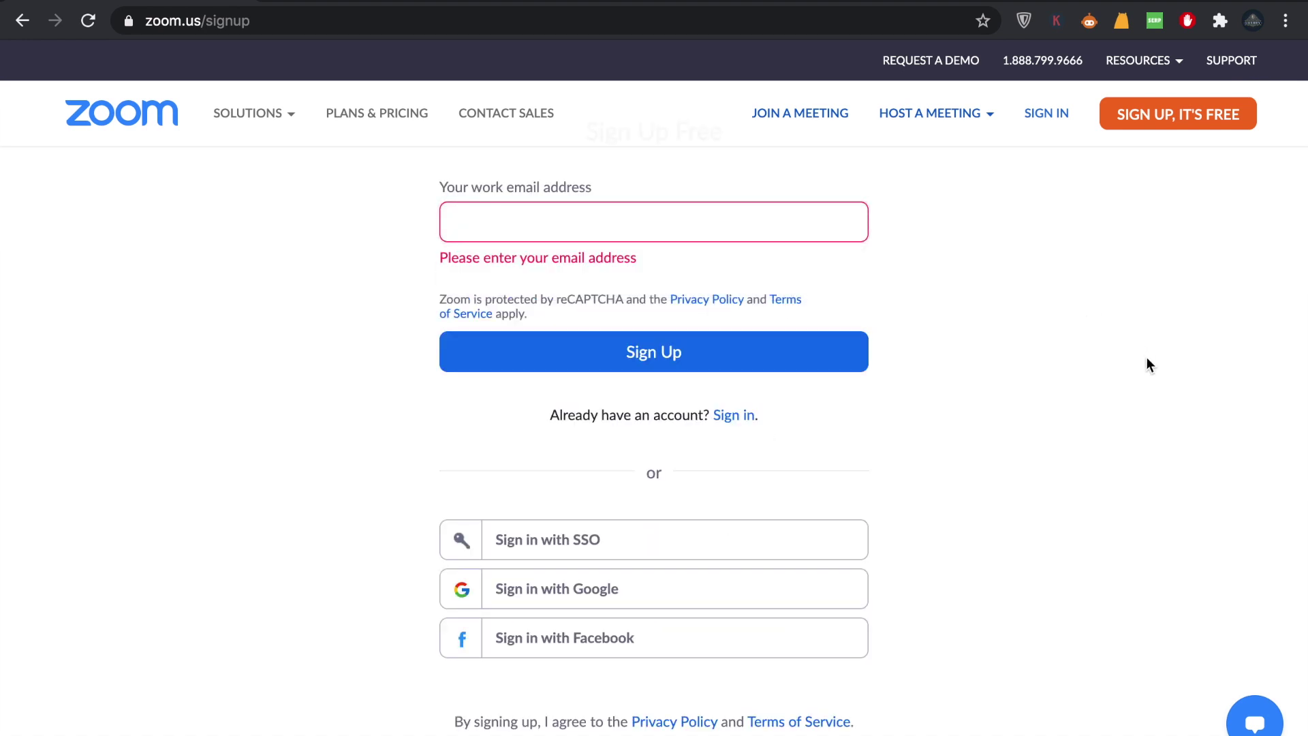
pyautogui.click(705, 232)
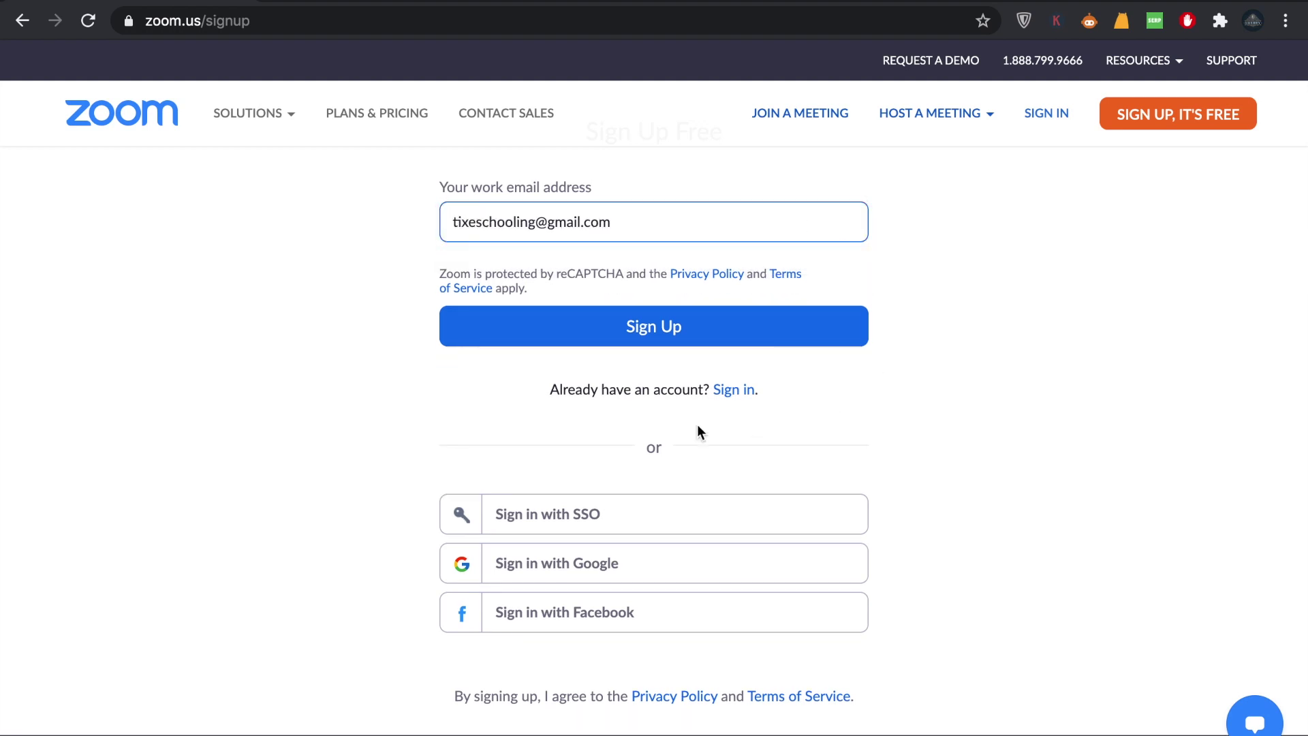
pyautogui.click(650, 334)
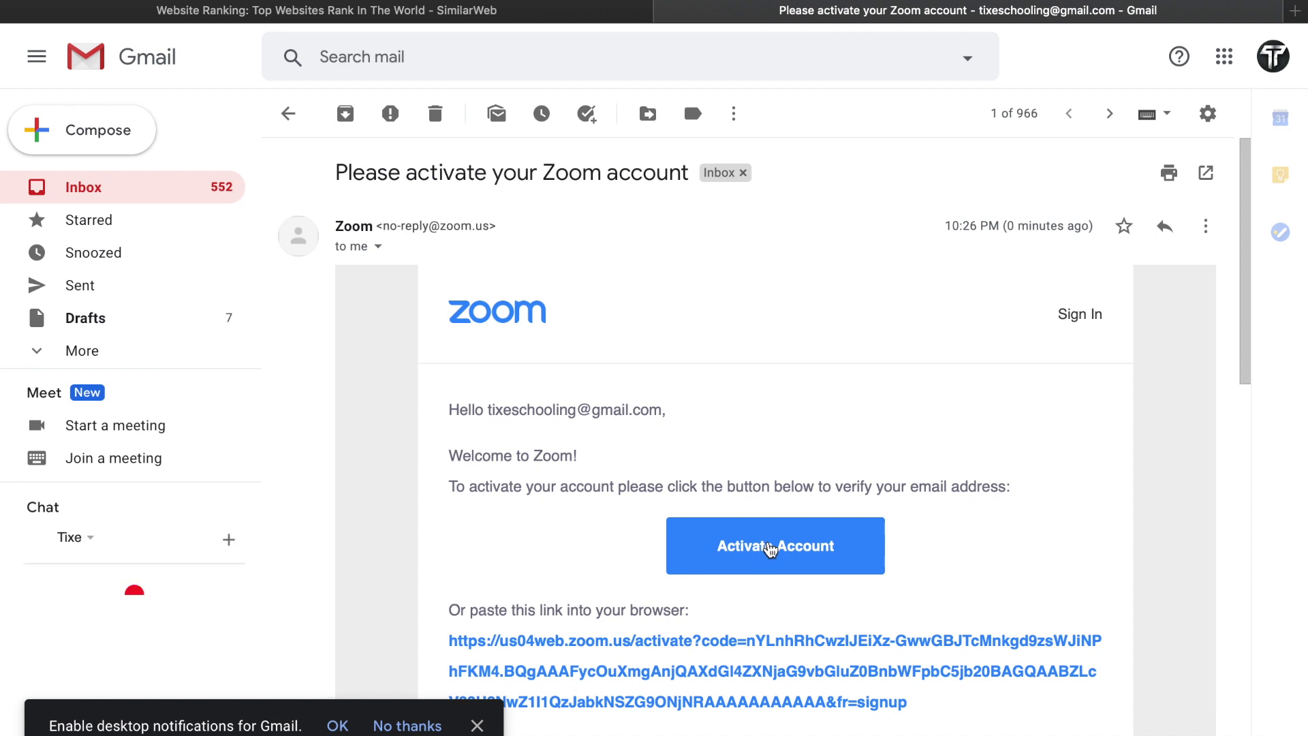
# Step: Click Activate Account in the 'Please activate your Zoom account' e-mail
pyautogui.click(762, 548)
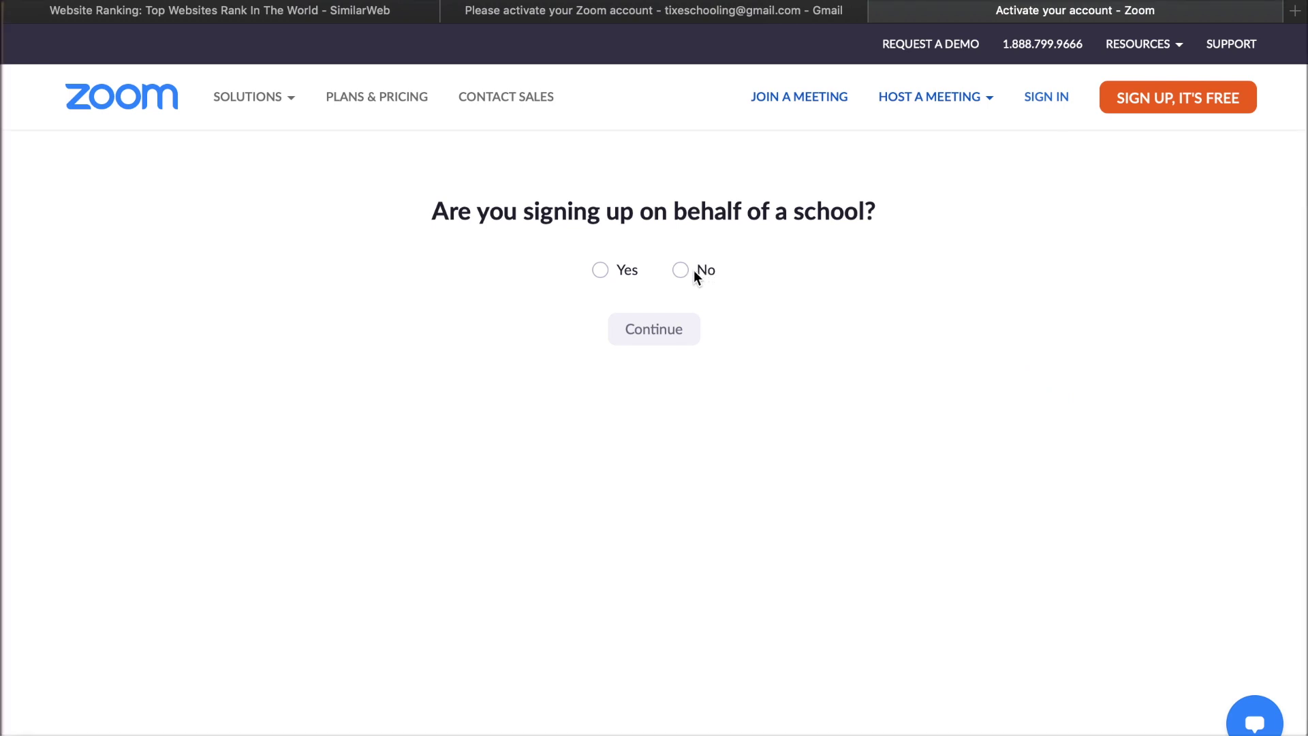
# Step: Answer No to the school question and submit the account holder's name and password
pyautogui.click(688, 270)
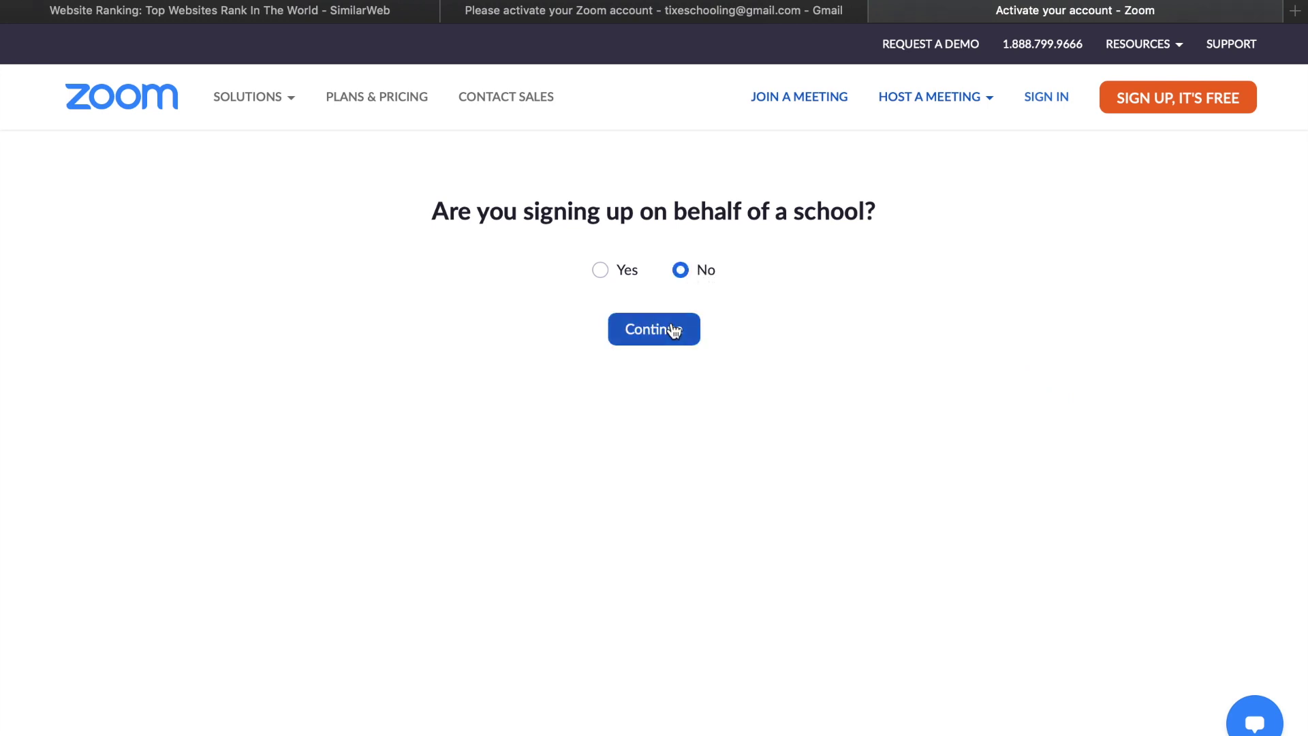
pyautogui.click(673, 330)
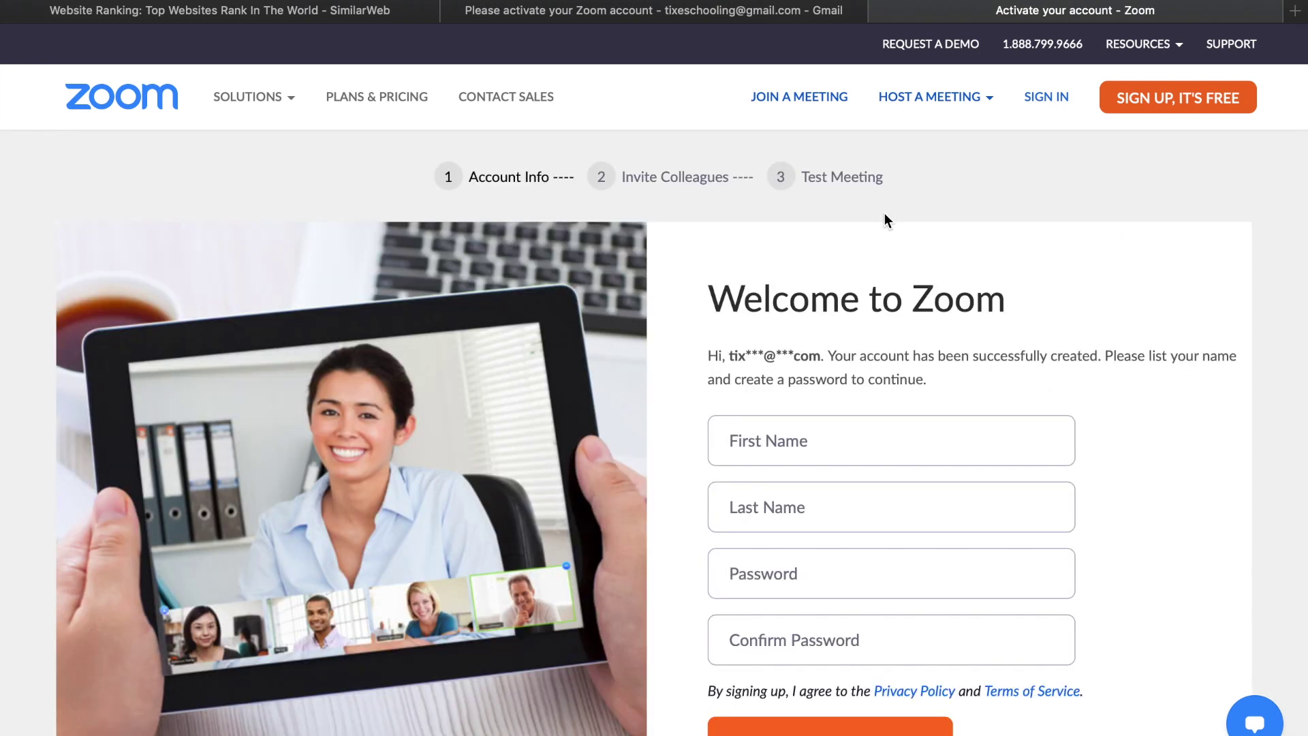
pyautogui.scroll(-2, 884, 213)
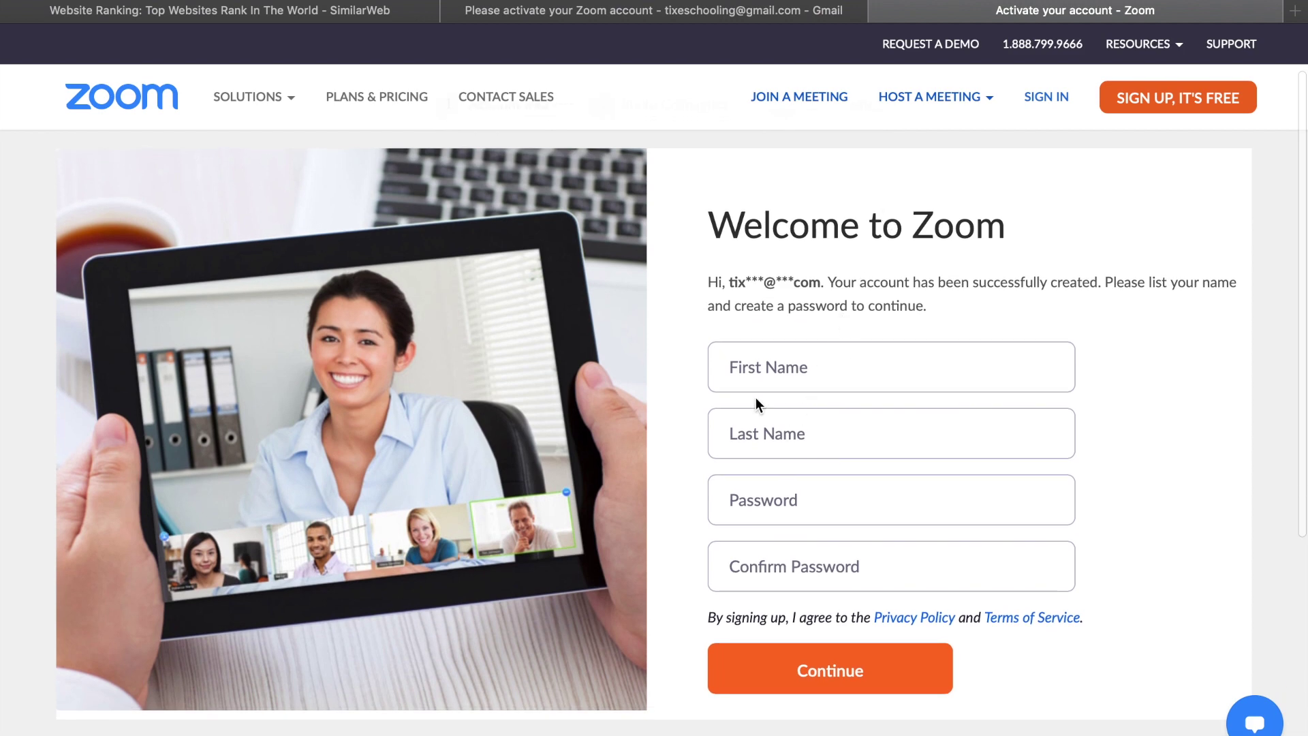
pyautogui.click(803, 367)
pyautogui.write('tix')
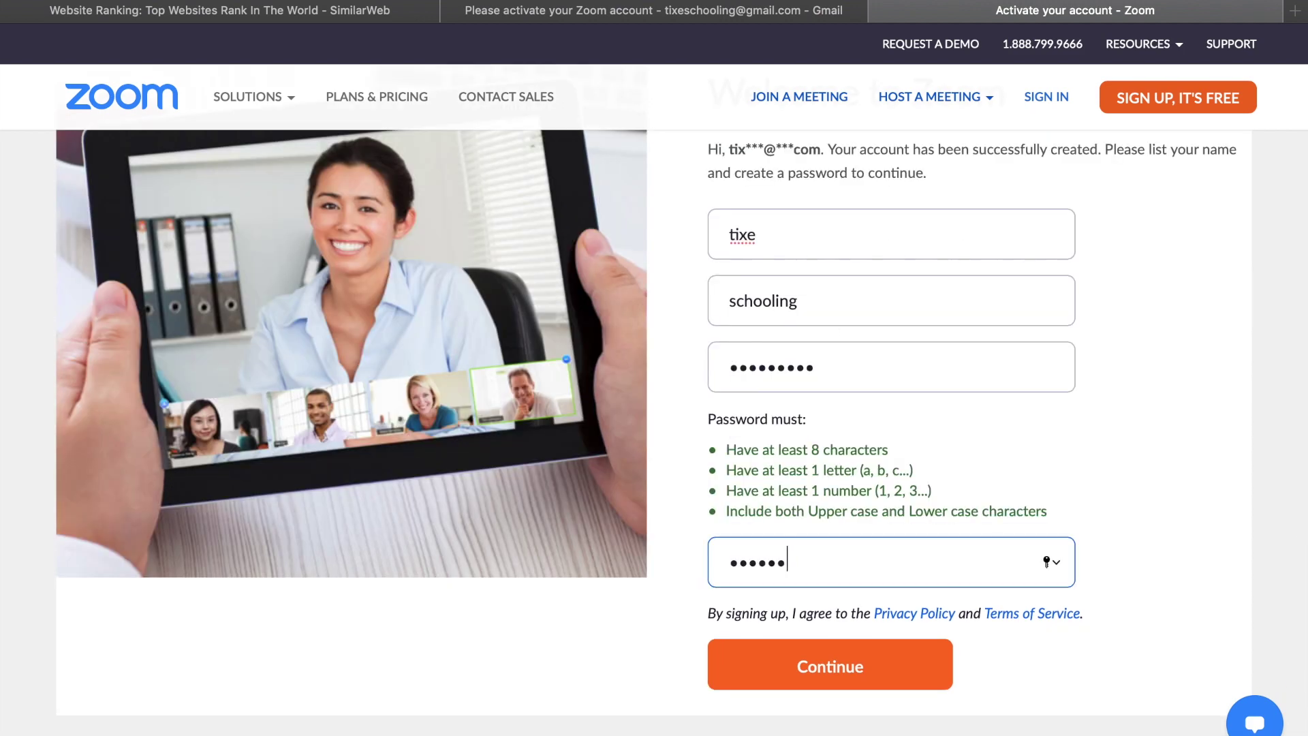
pyautogui.write('•••')
pyautogui.press('Return')
# Step: Pass the reCAPTCHA check and skip inviting colleagues
pyautogui.scroll(-3, 820, 407)
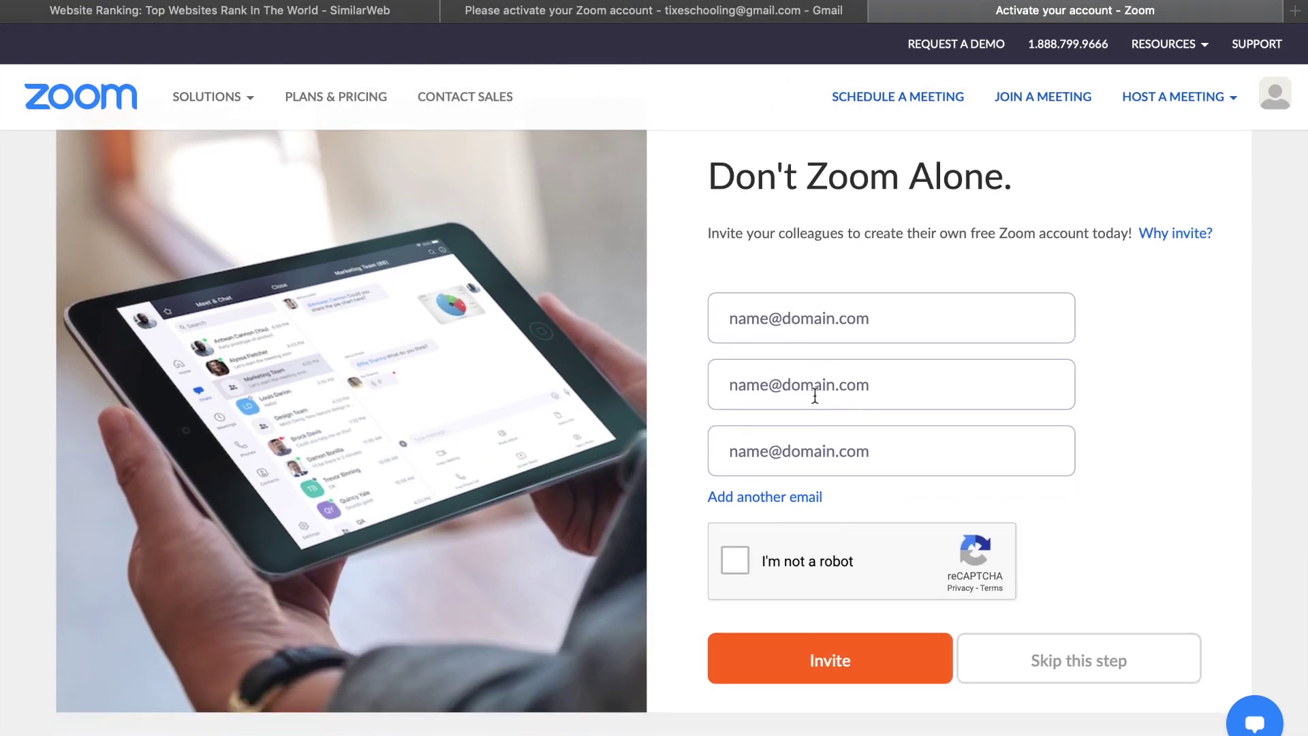
pyautogui.click(734, 560)
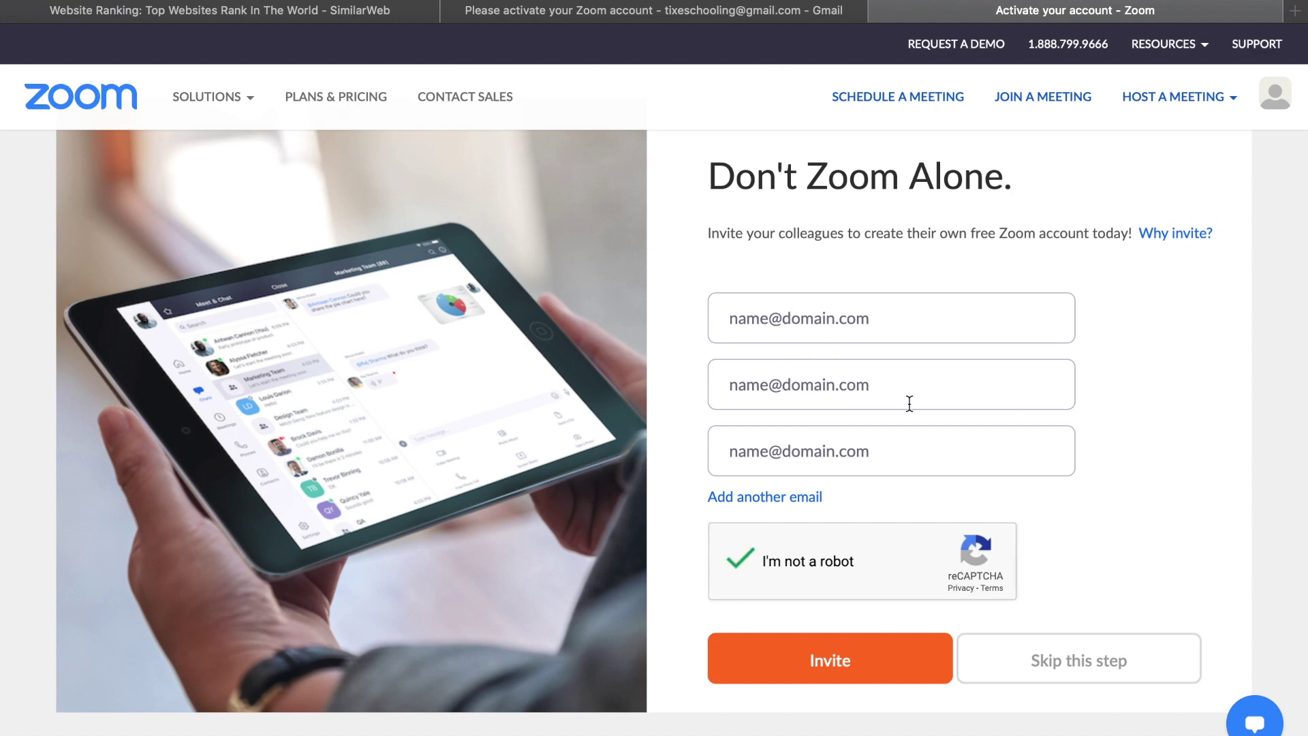
pyautogui.click(1095, 655)
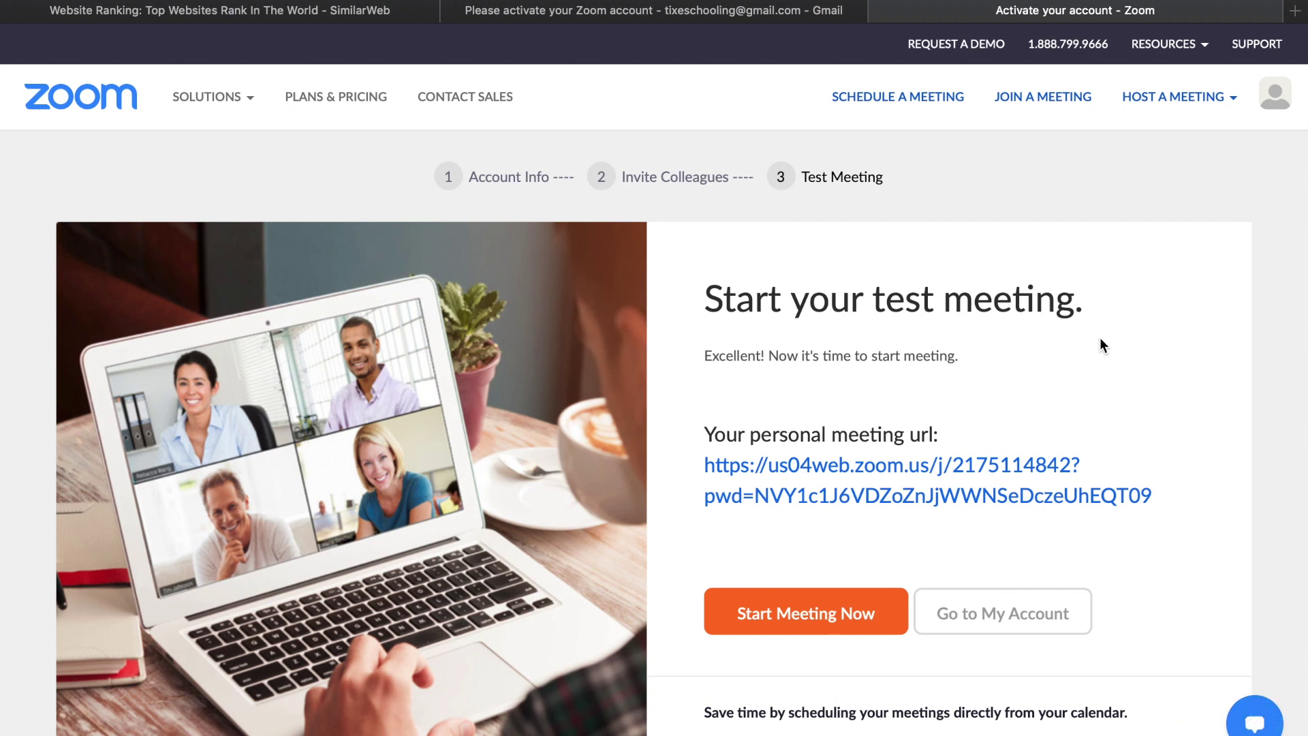
# Step: Choose Host a Meeting > With Video On from the top navigation
pyautogui.scroll(-3, 1099, 341)
pyautogui.scroll(1, 852, 504)
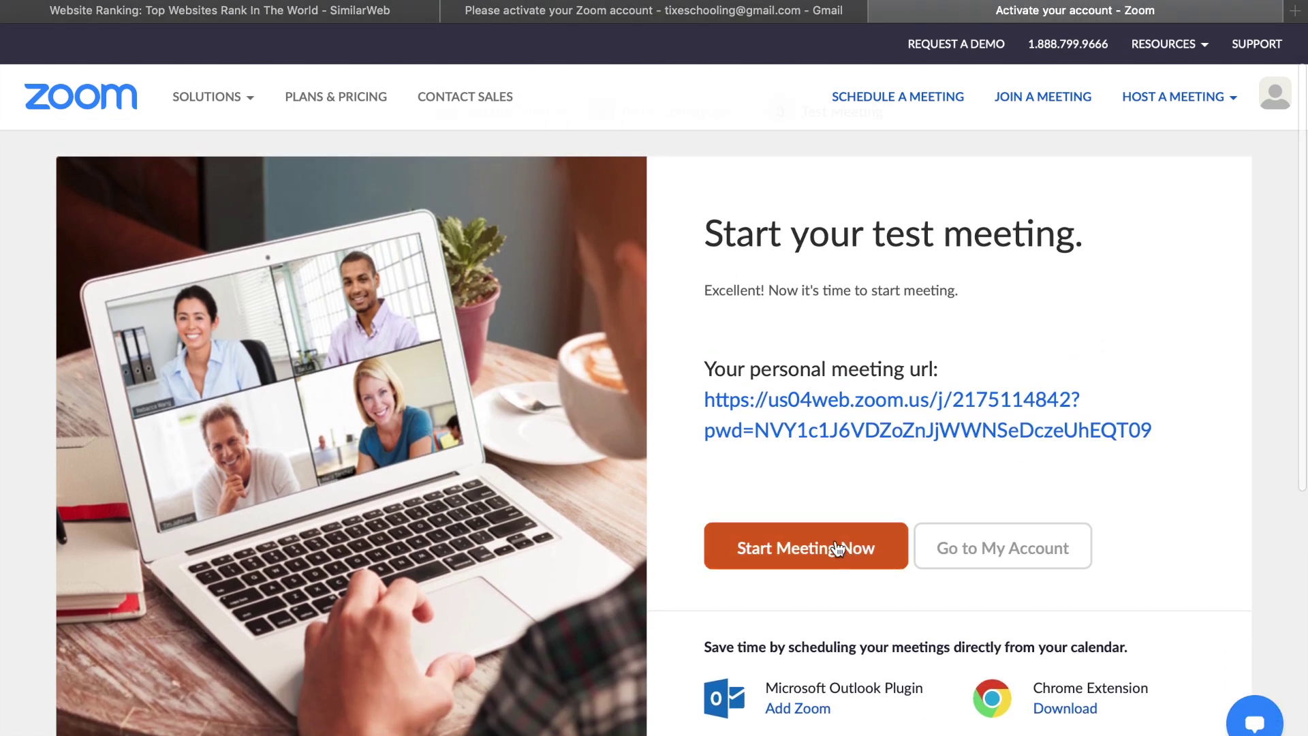
pyautogui.scroll(1, 1001, 411)
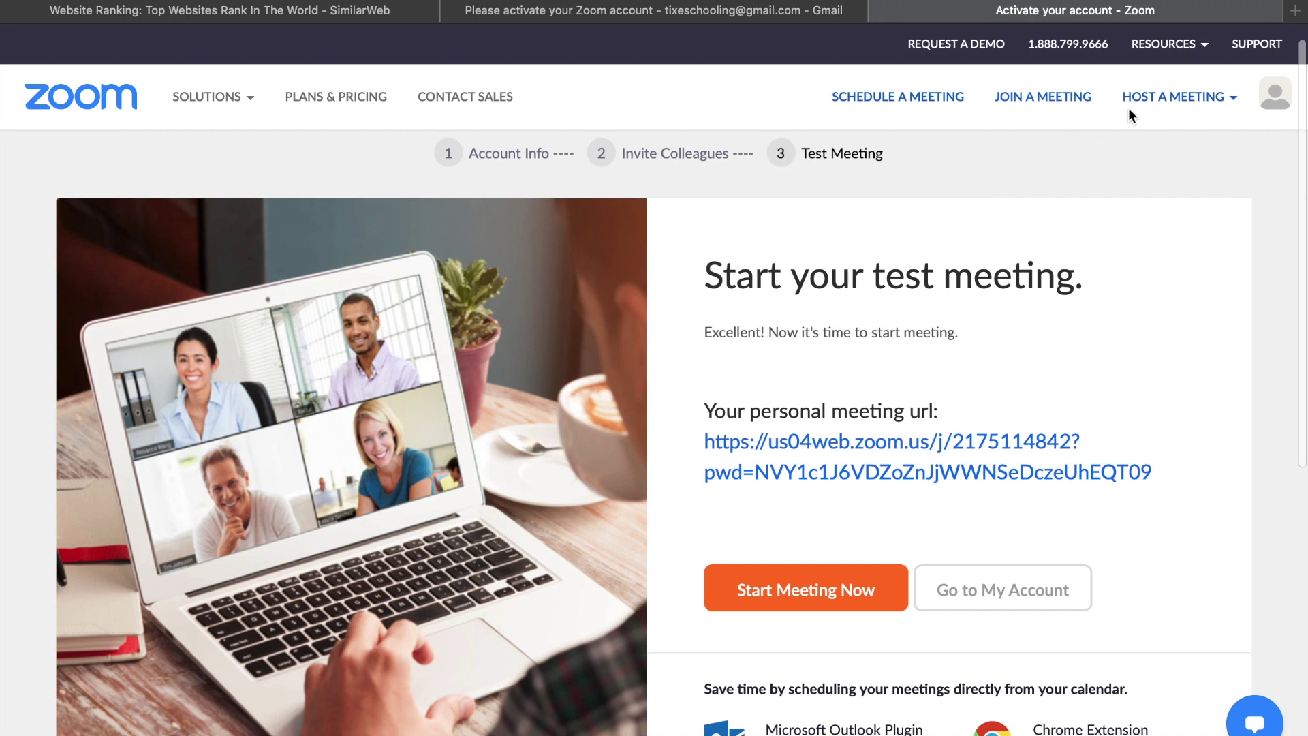
pyautogui.moveTo(1179, 107)
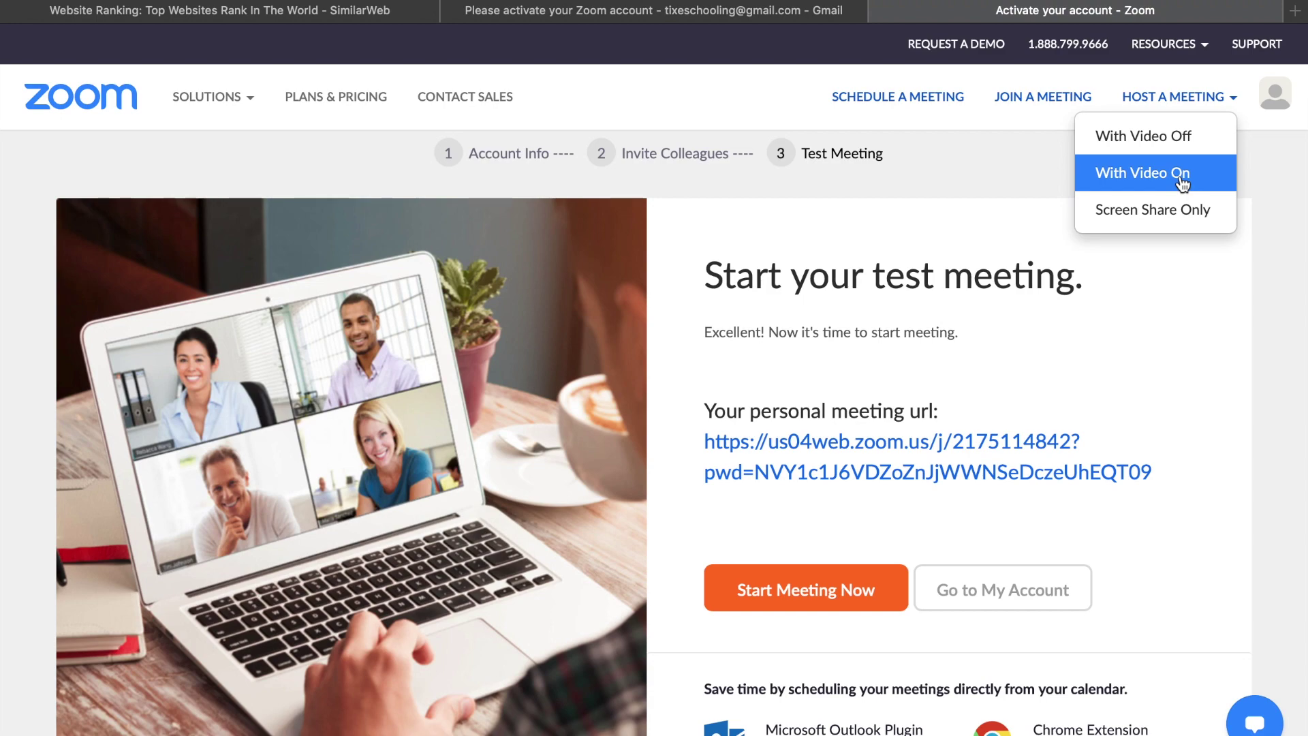
pyautogui.click(1150, 178)
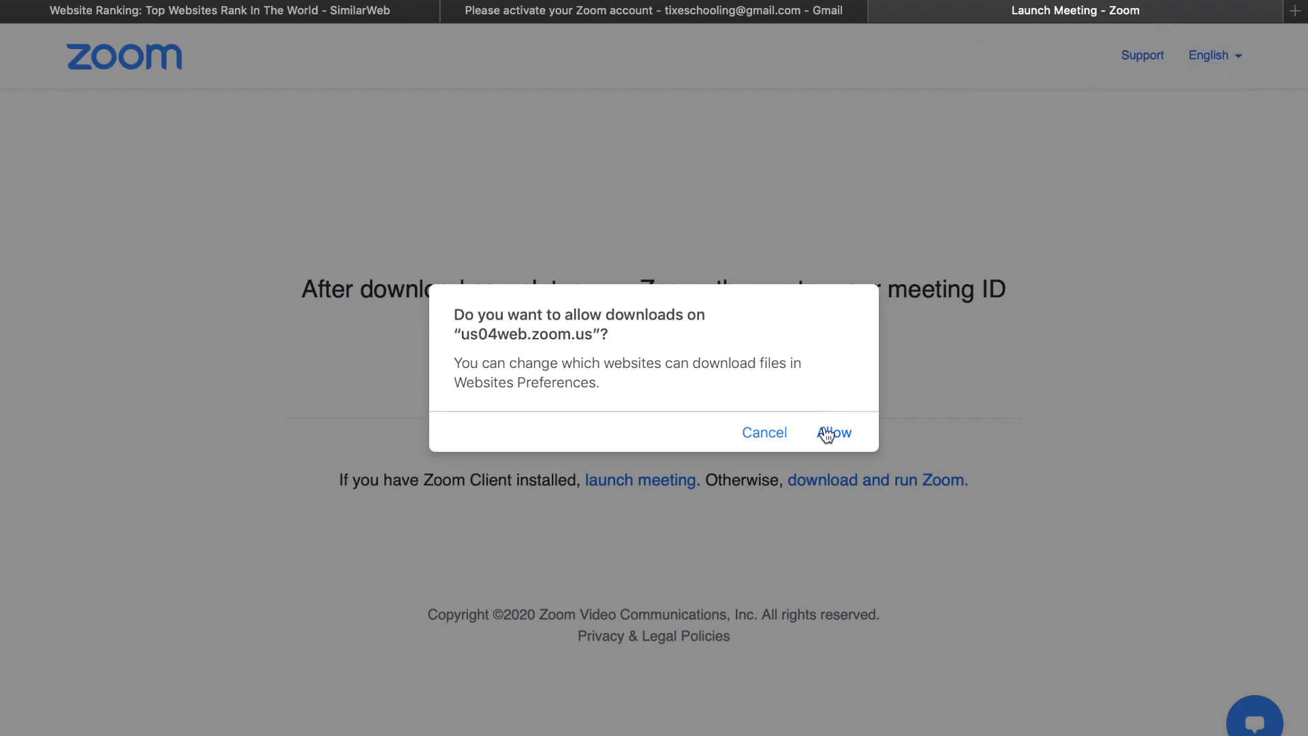
# Step: Allow the download, stop the Zoom.pkg download, and launch the Zoom desktop app
pyautogui.click(827, 433)
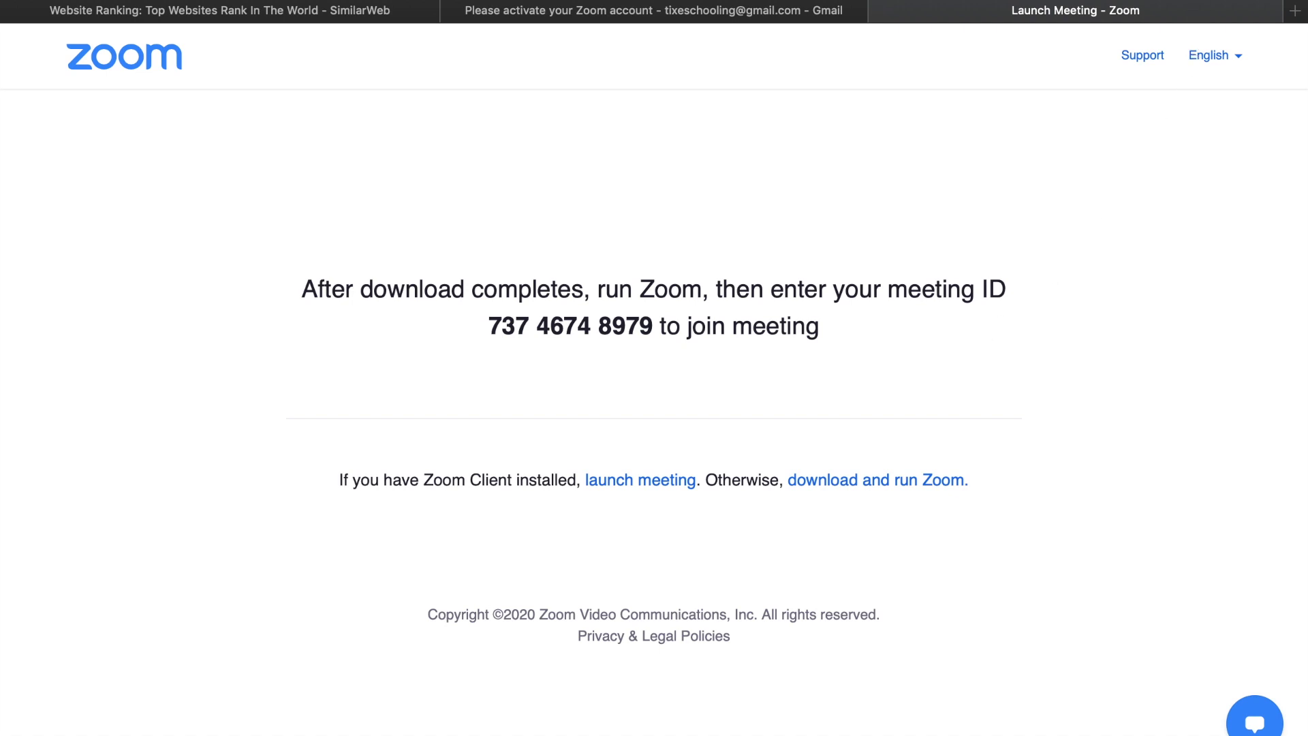
pyautogui.click(1249, 63)
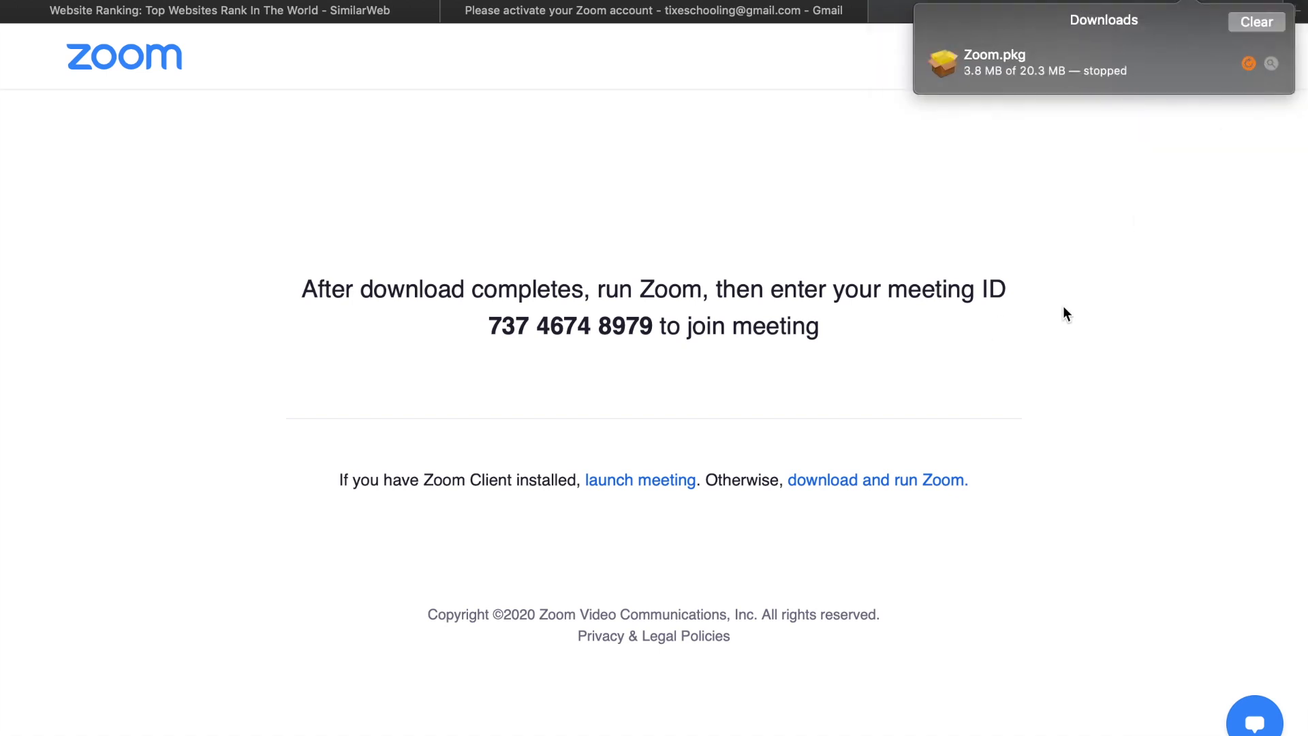
pyautogui.hotkey('ctrl', 'Left')
pyautogui.hotkey('ctrl', 'Left')
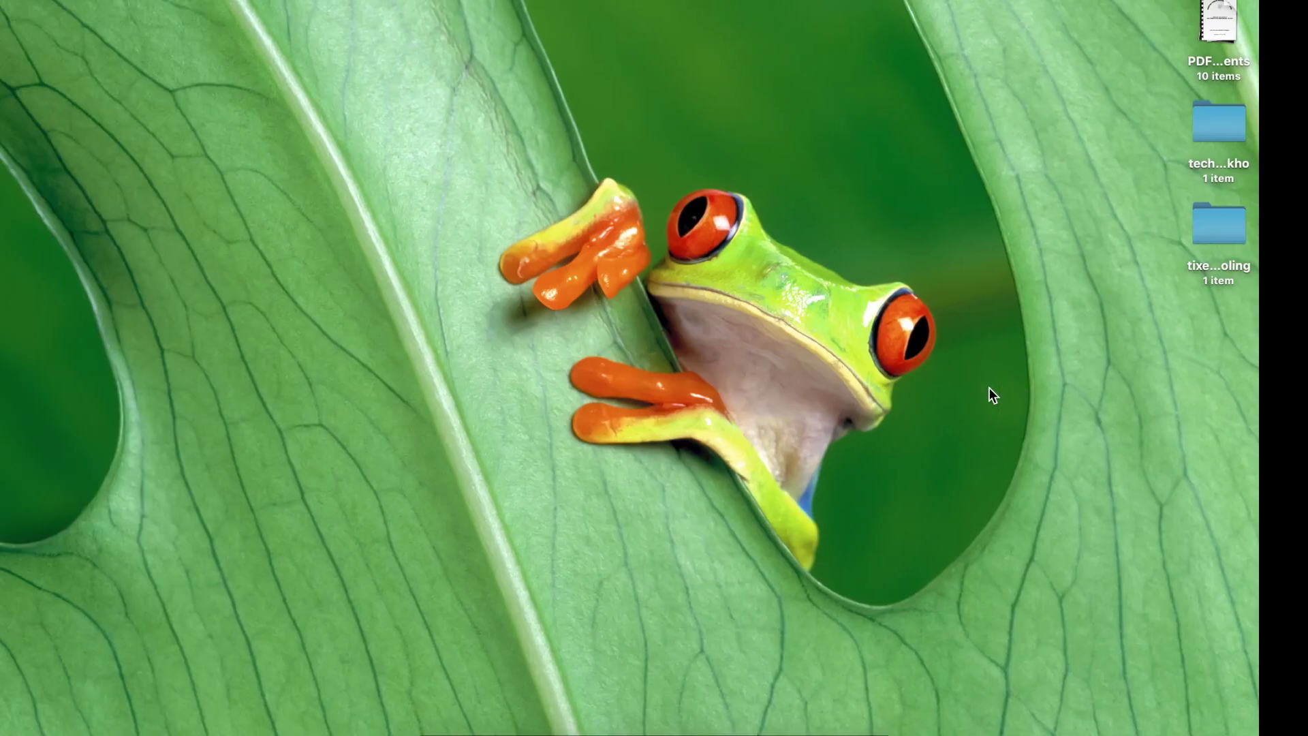
pyautogui.click(756, 733)
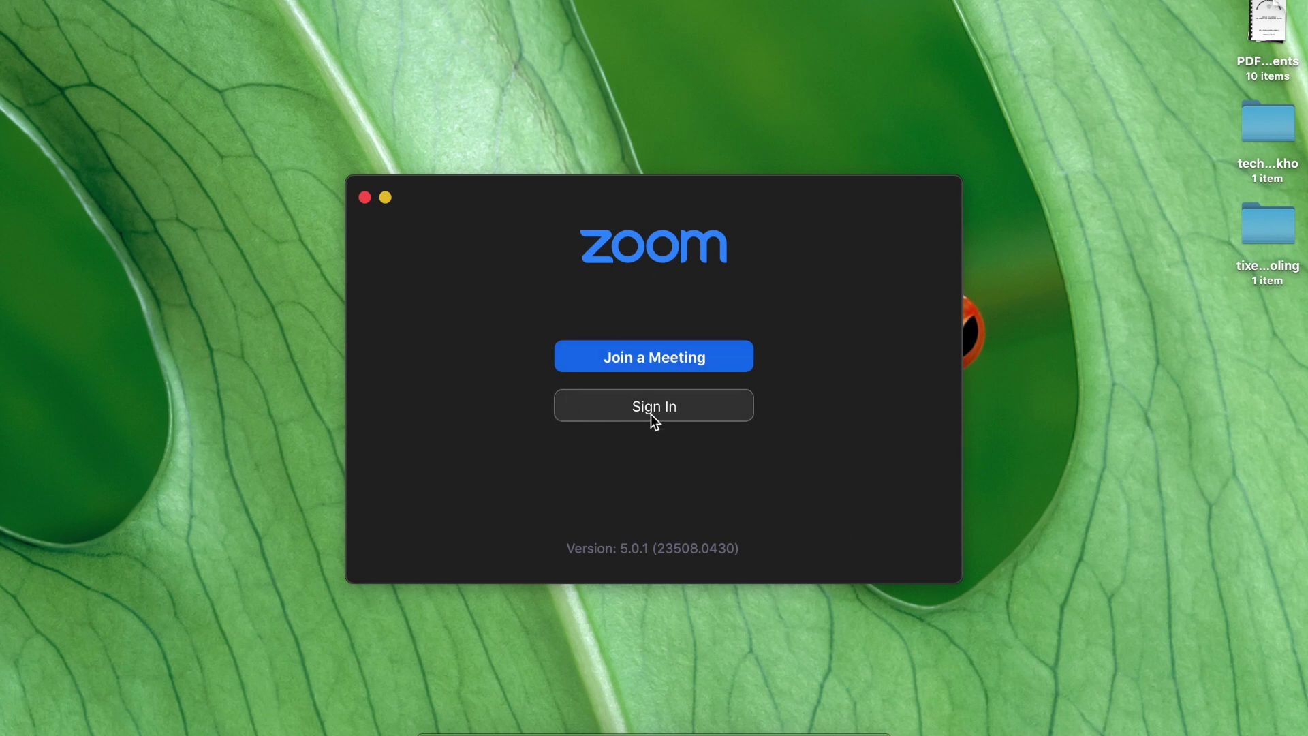
# Step: Sign in to the desktop app with the account's e-mail and password
pyautogui.click(628, 406)
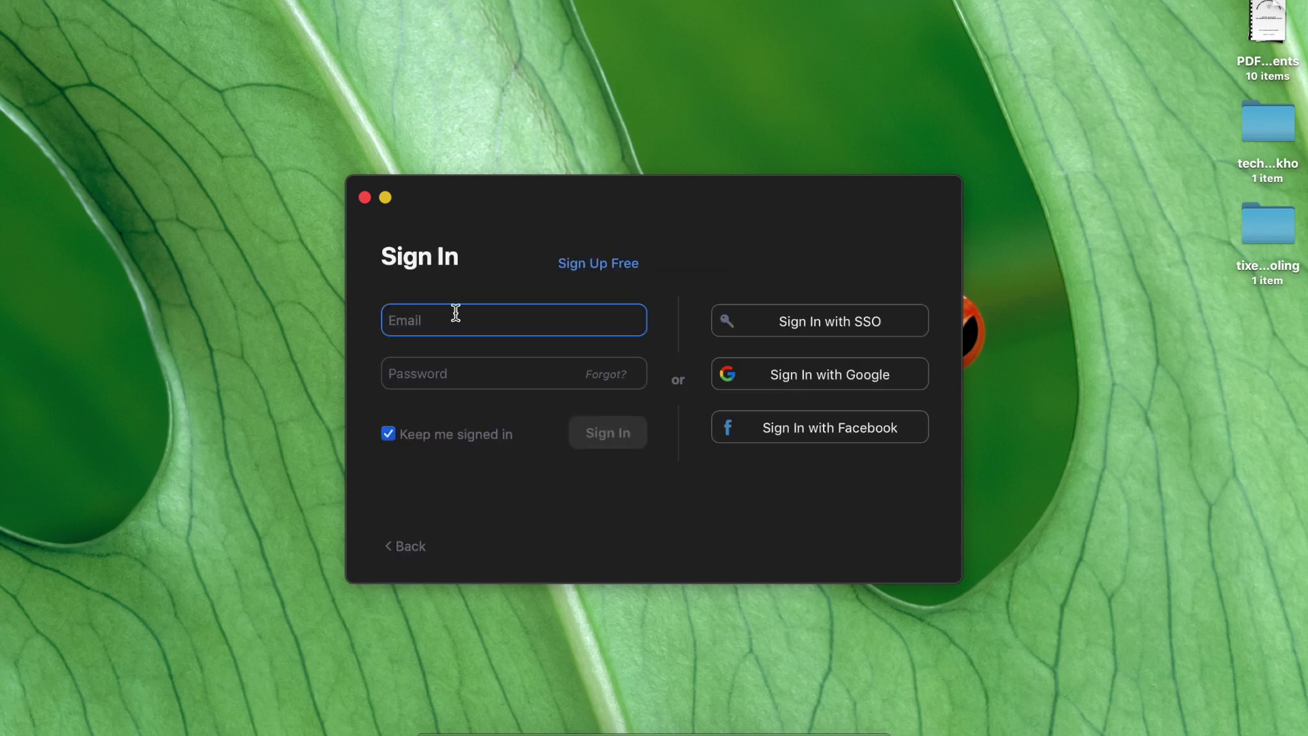
pyautogui.press('Tab')
pyautogui.write('*********')
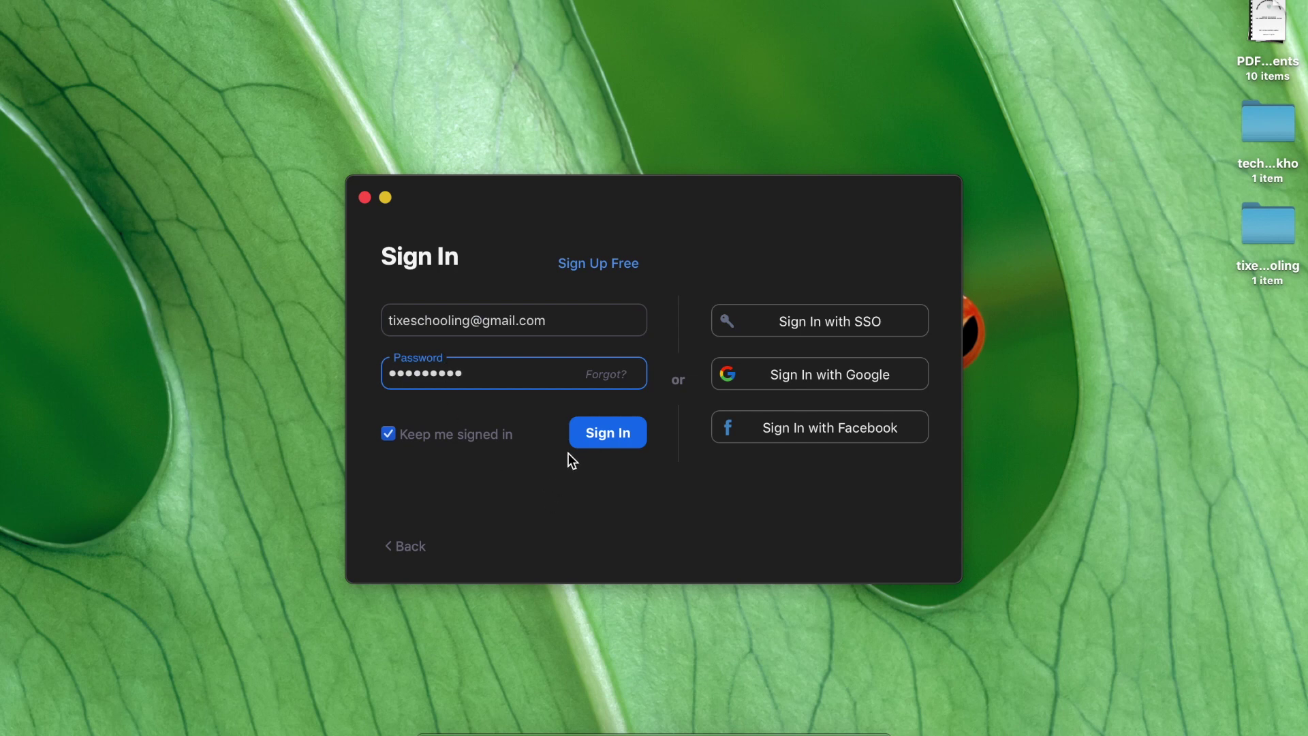
pyautogui.click(586, 437)
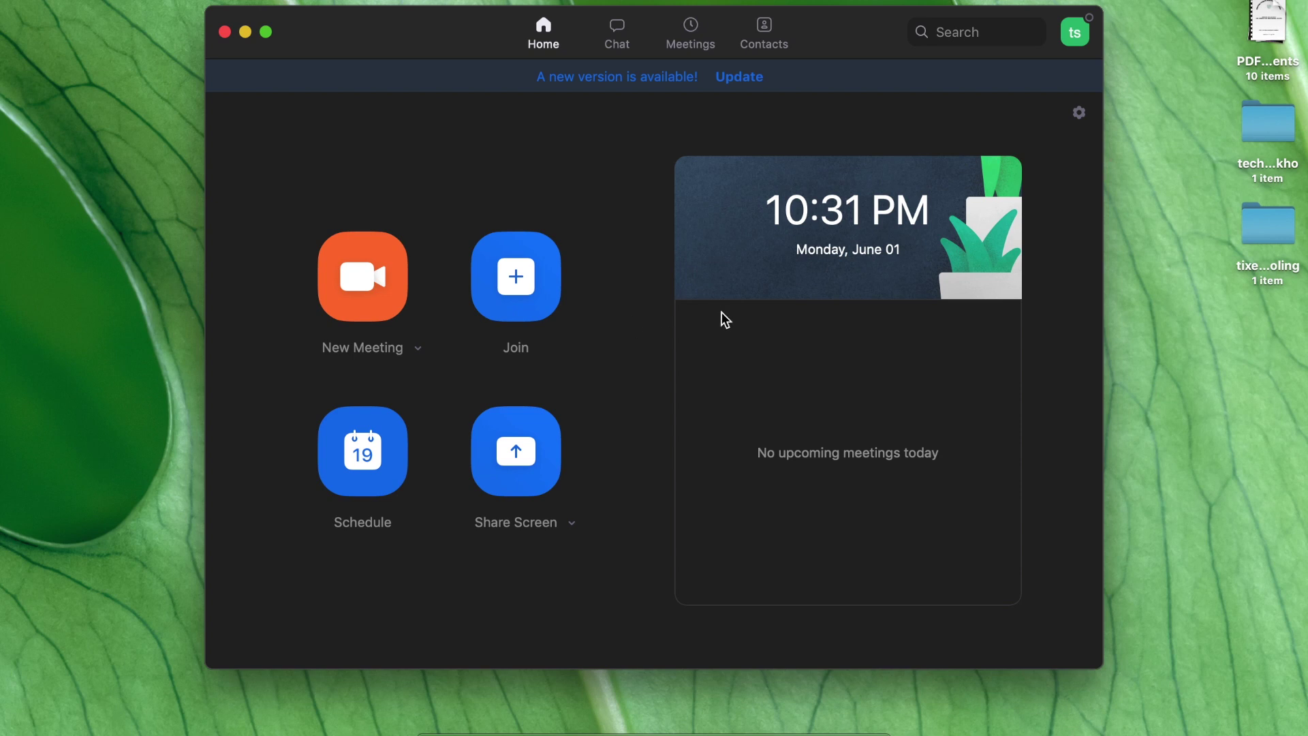
pyautogui.moveTo(468, 28); pyautogui.dragTo(455, 56)
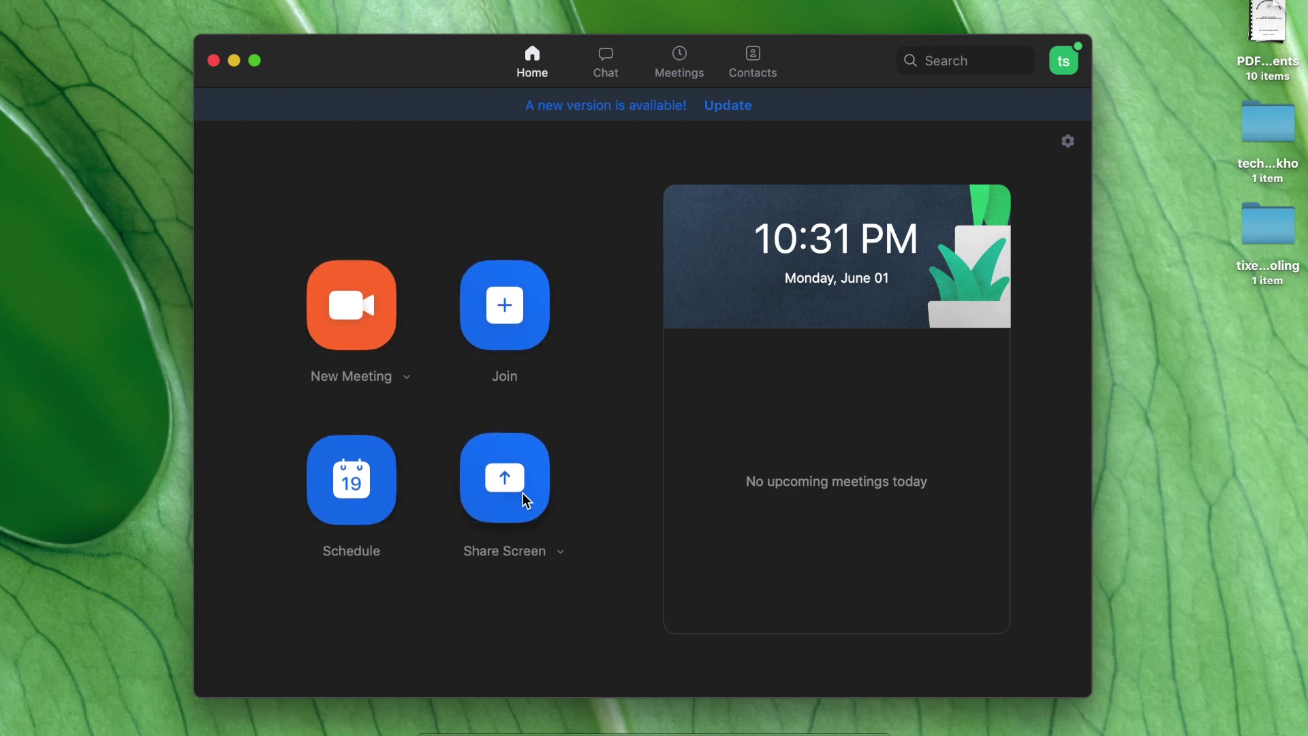
pyautogui.click(402, 377)
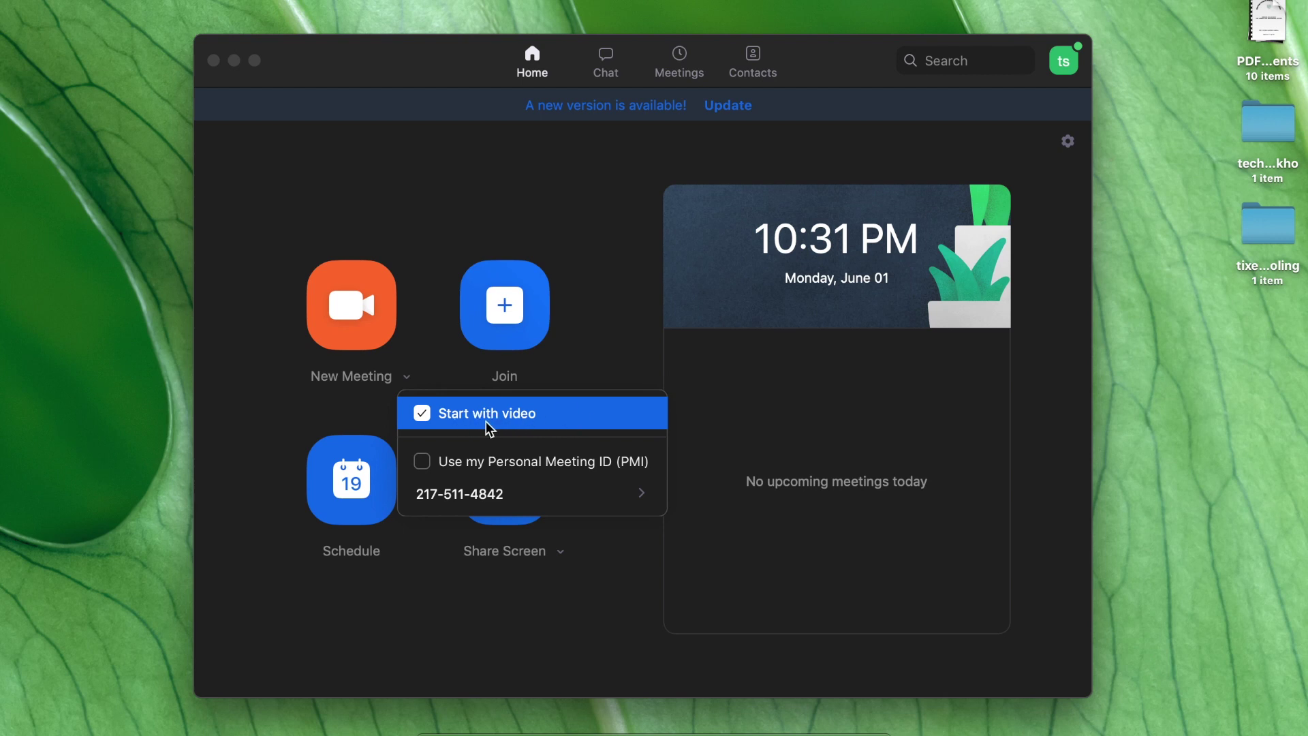
# Step: Start a new meeting, cancel the camera-access warning, and toggle full screen on then off
pyautogui.click(362, 335)
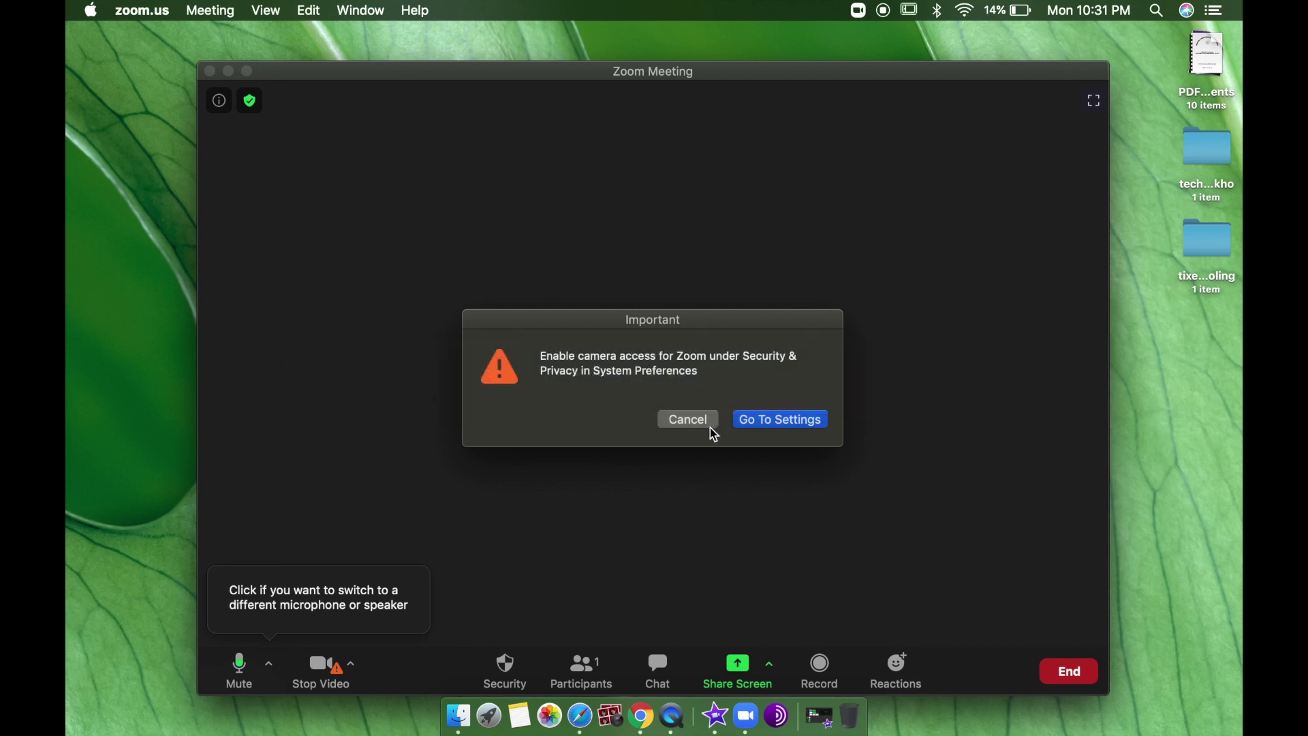
pyautogui.click(688, 420)
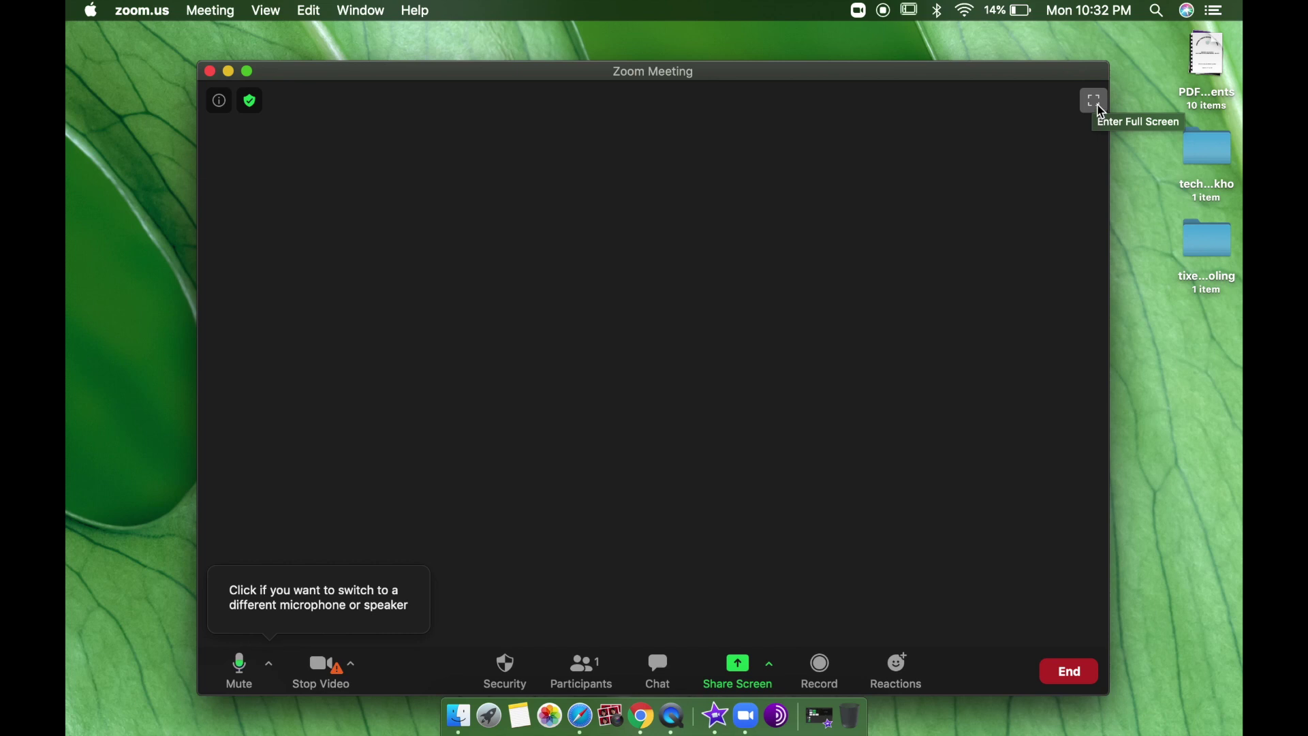
pyautogui.click(1099, 106)
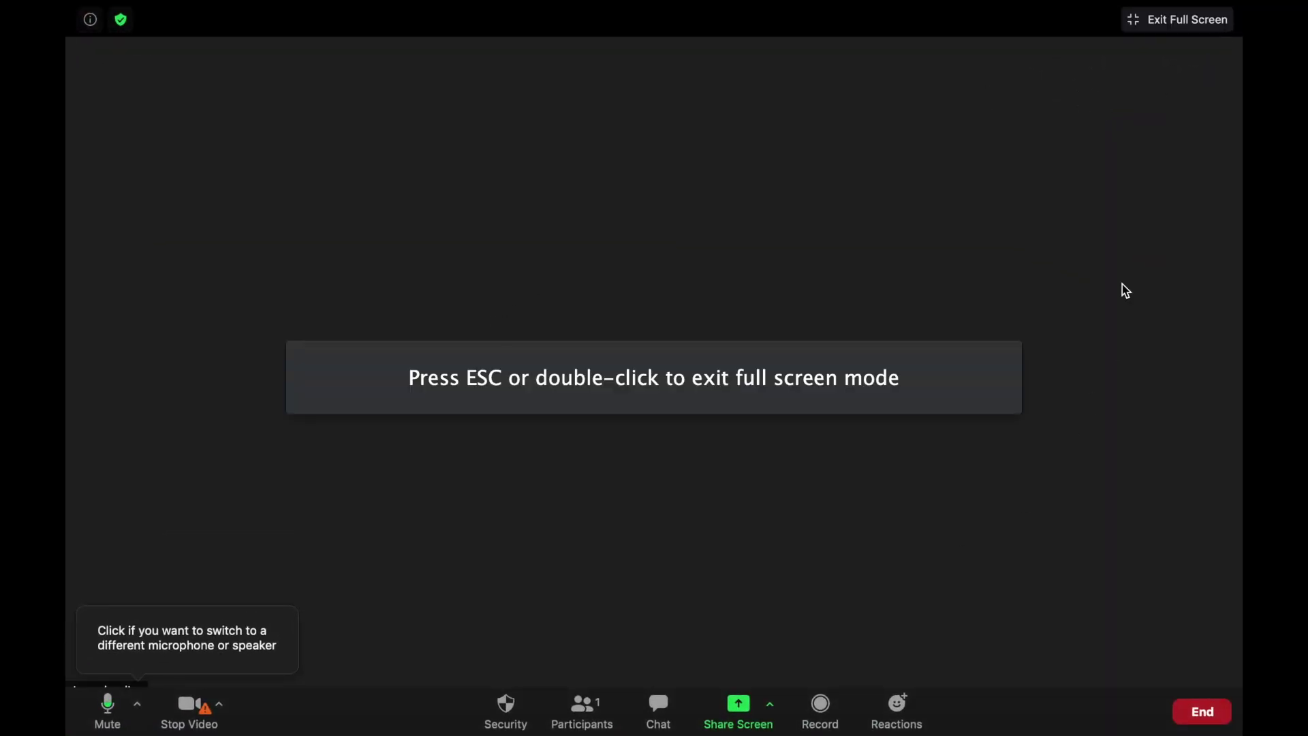
pyautogui.click(1178, 20)
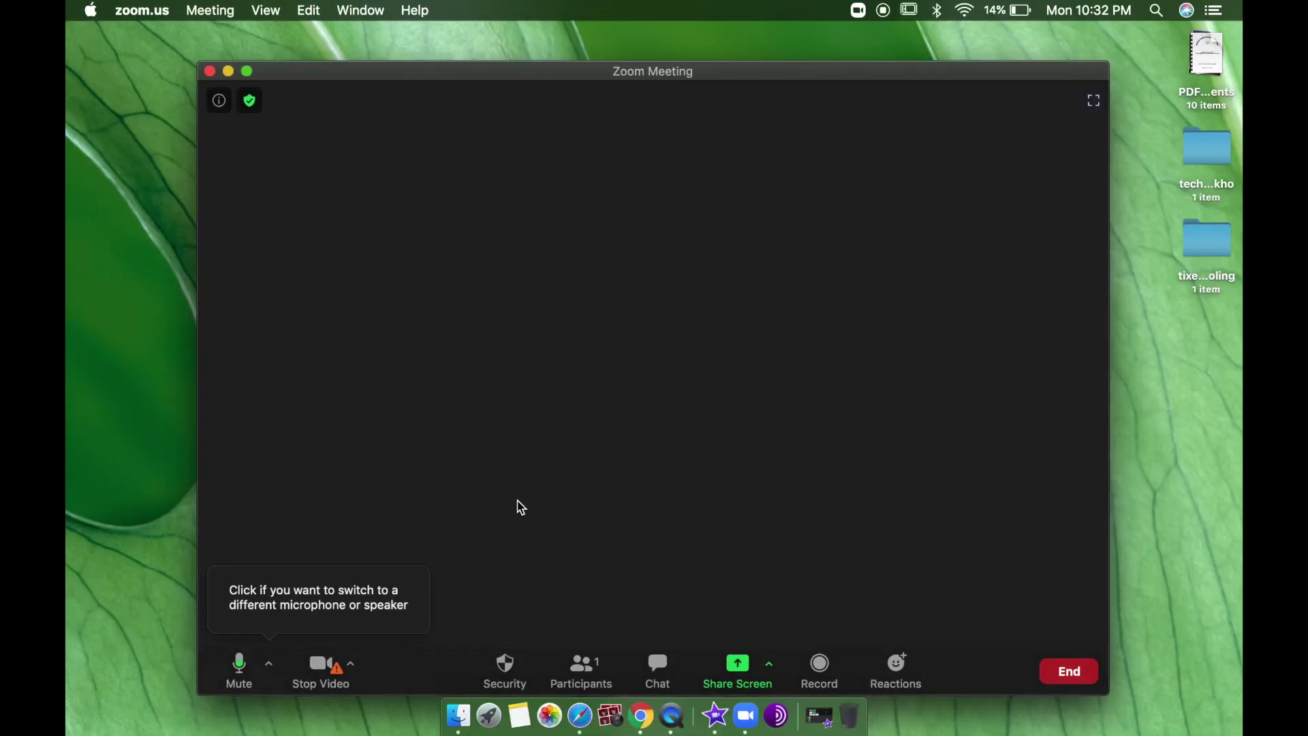
pyautogui.click(263, 676)
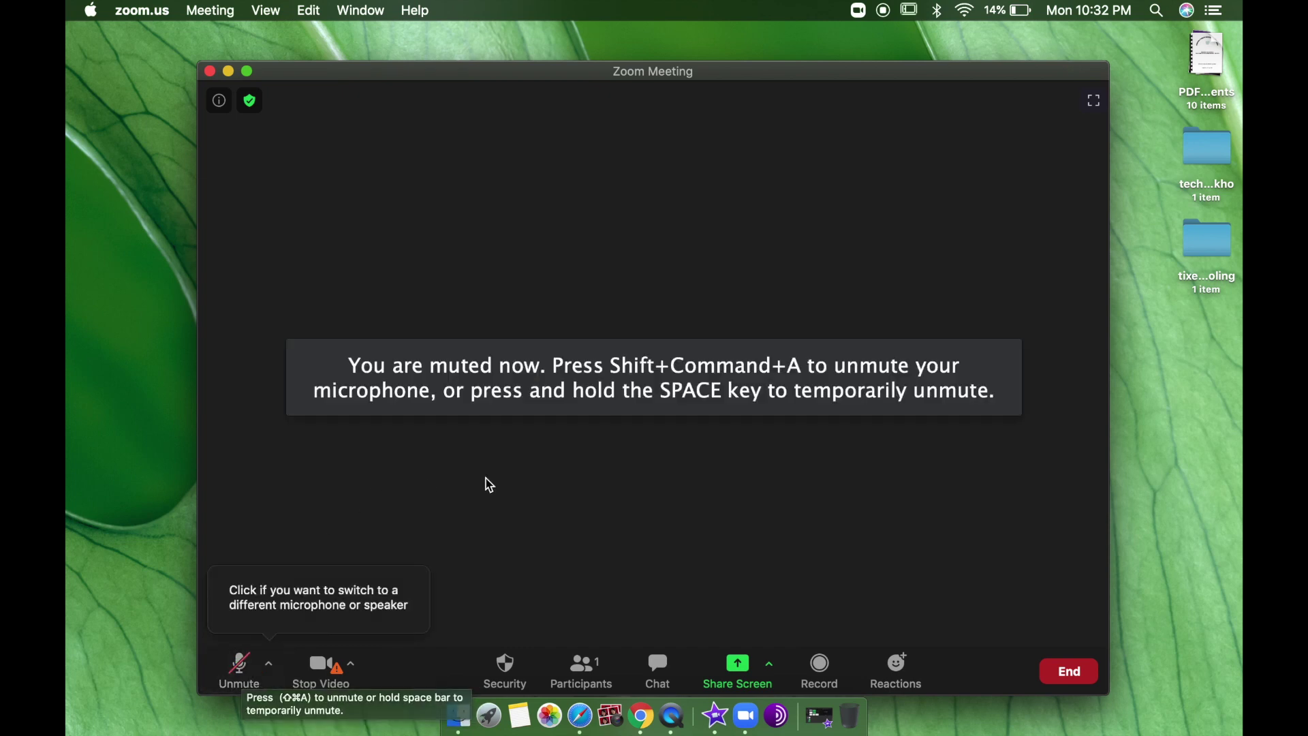
pyautogui.click(251, 688)
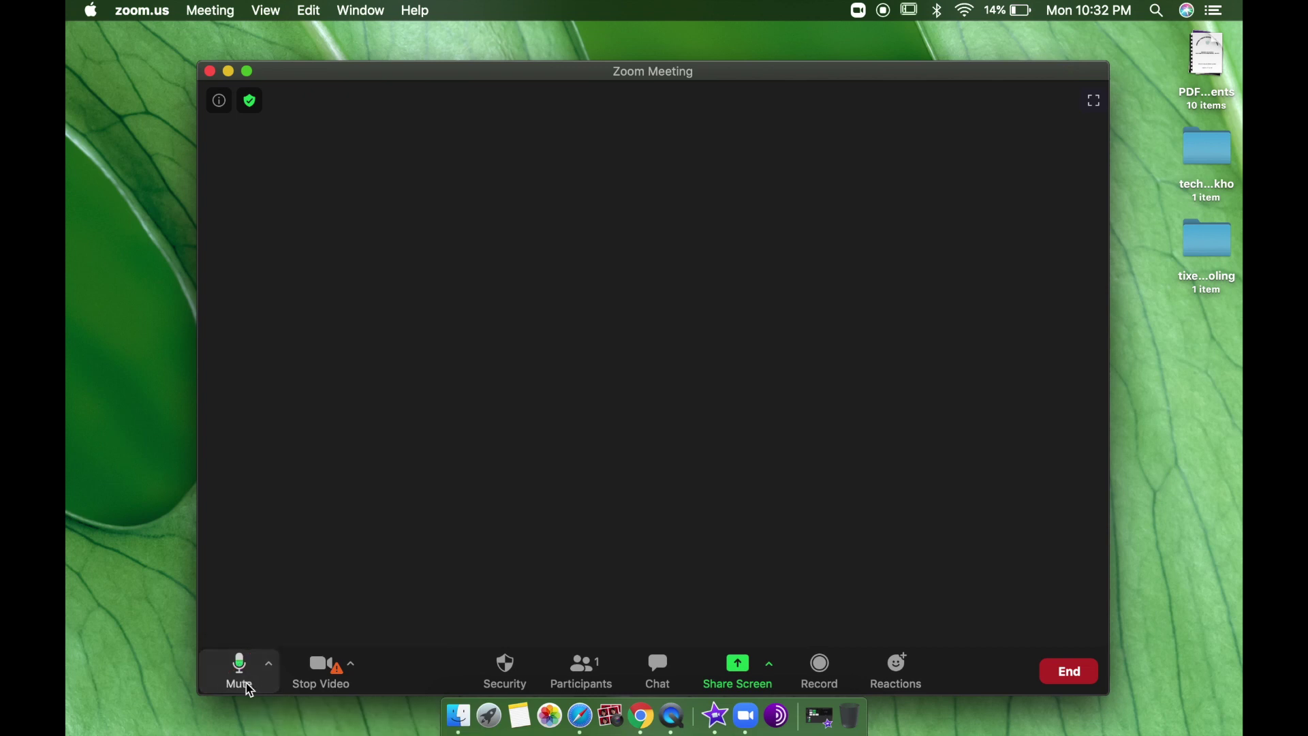
pyautogui.click(270, 664)
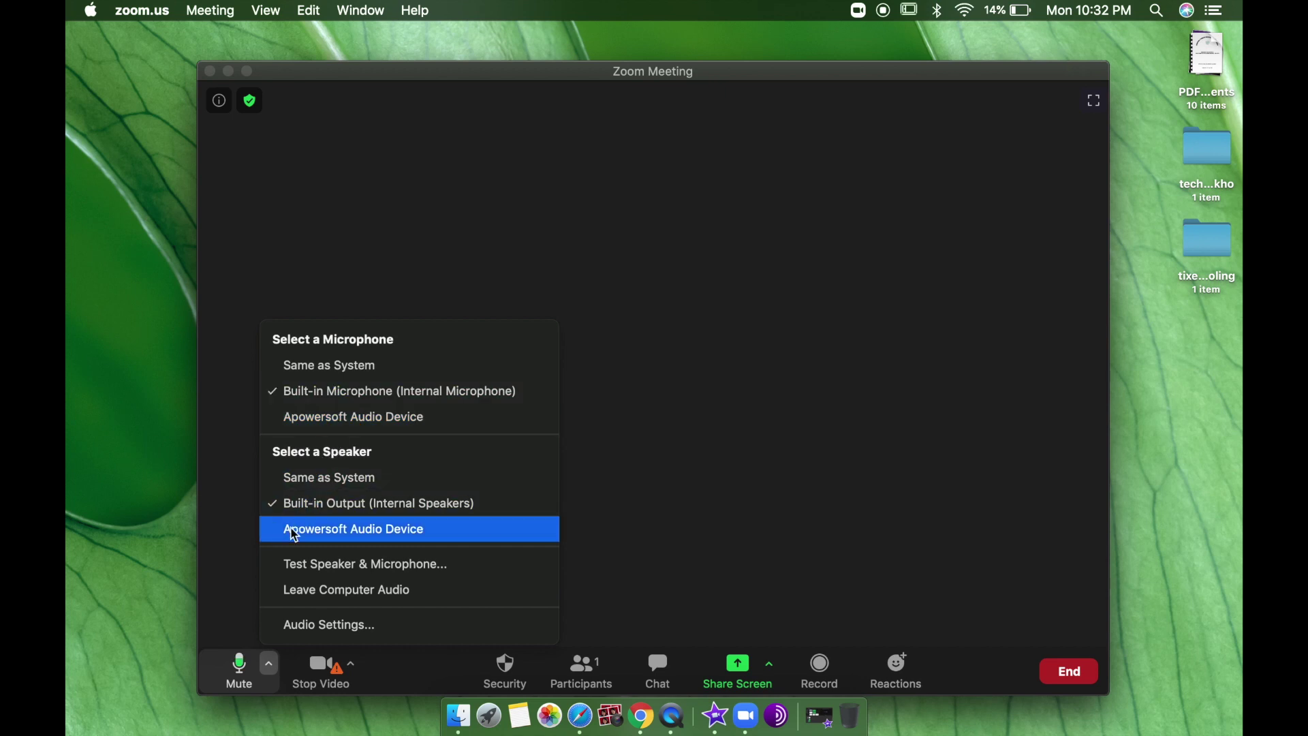
pyautogui.click(252, 547)
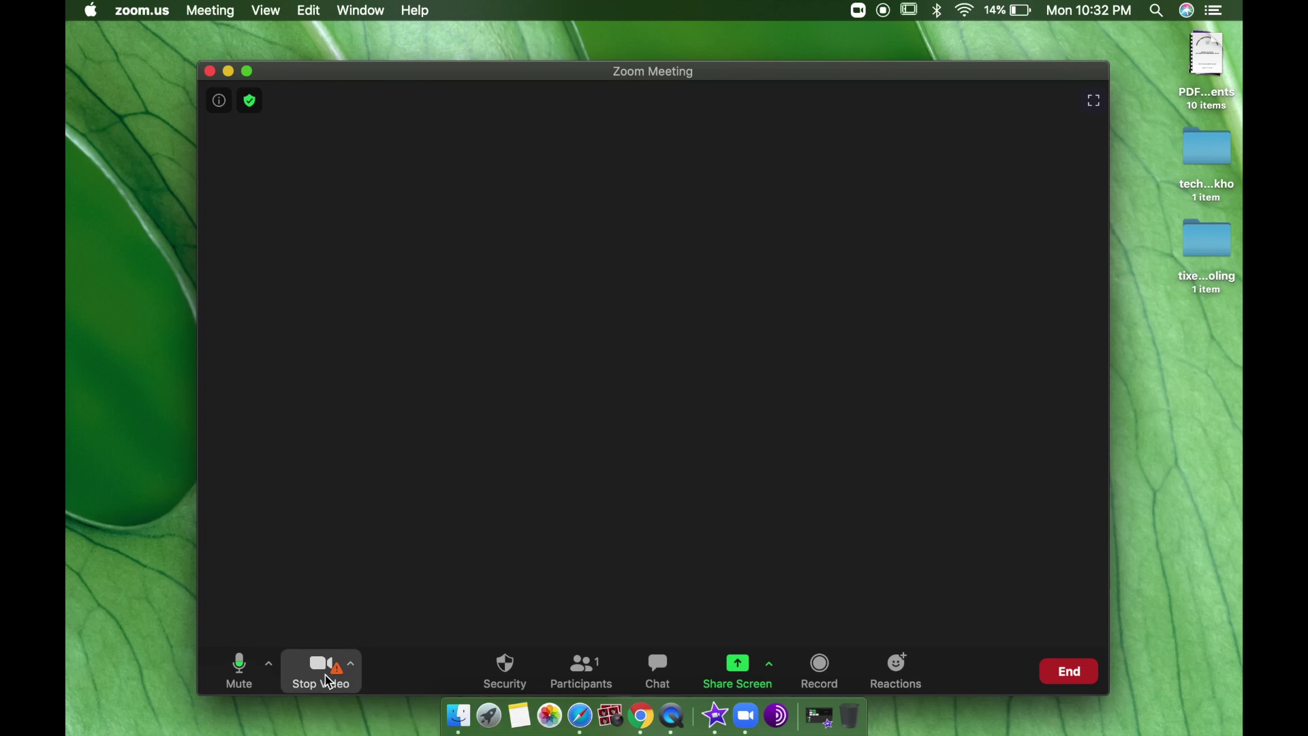
pyautogui.click(329, 682)
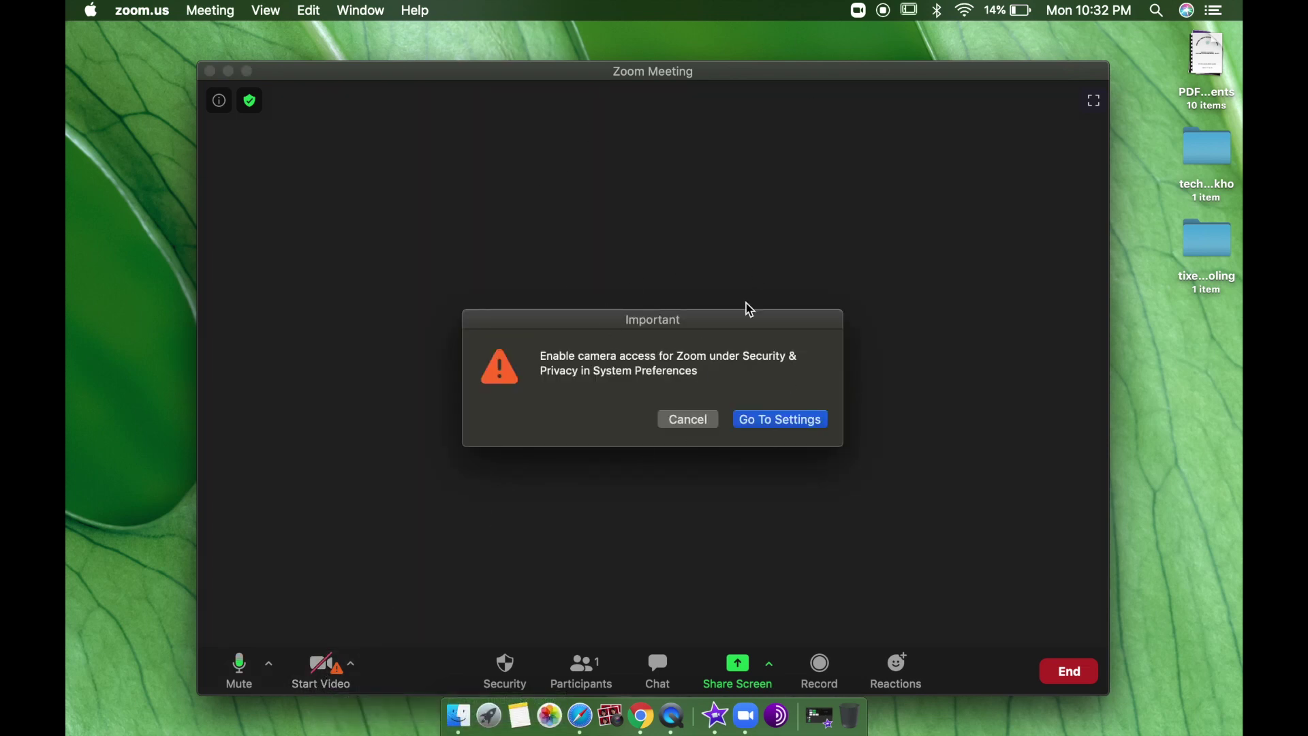
pyautogui.click(689, 421)
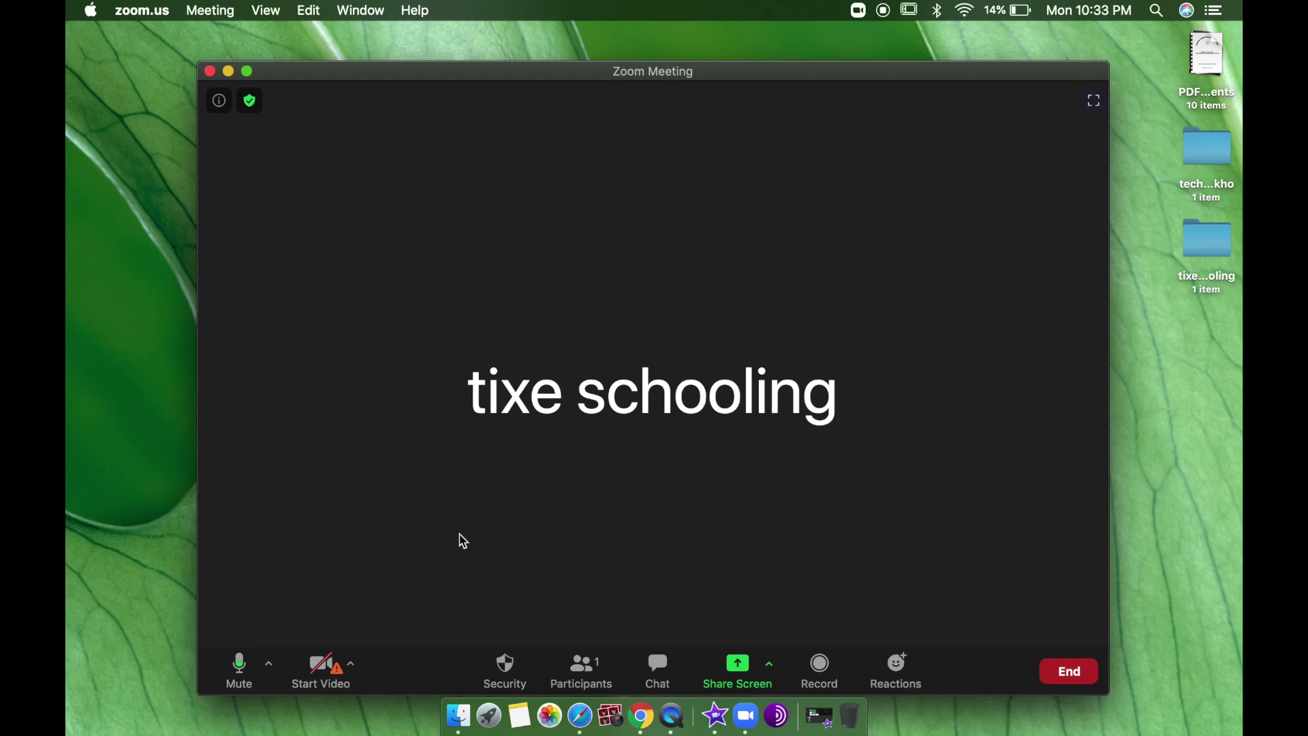
pyautogui.click(342, 666)
pyautogui.click(687, 419)
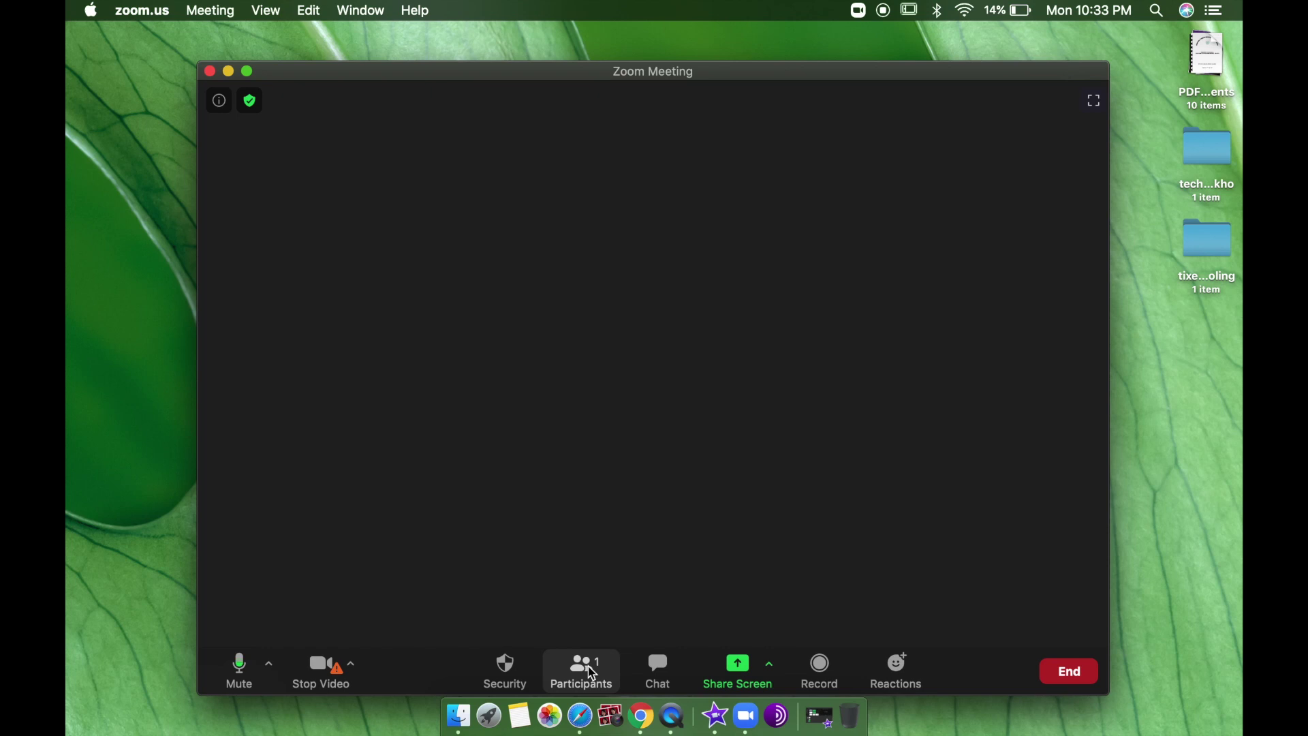
# Step: Open the Participants panel and click Invite at its bottom
pyautogui.click(586, 671)
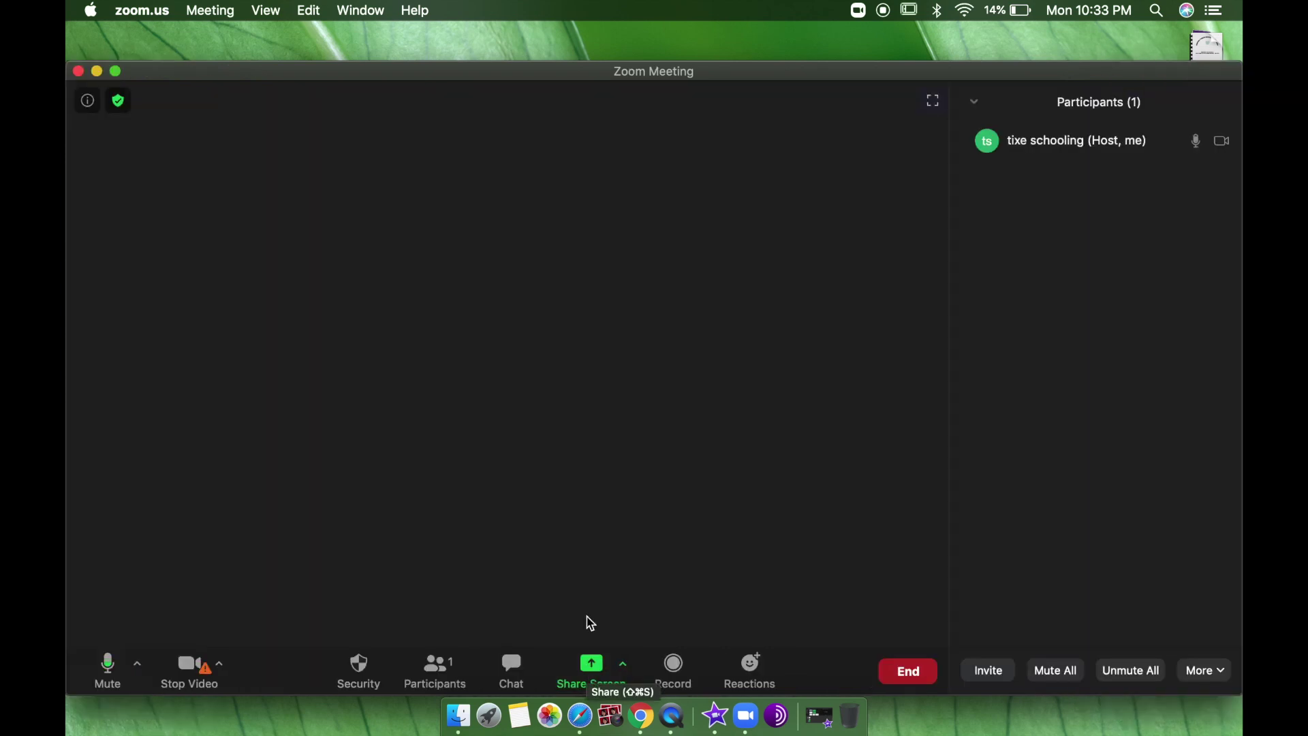
pyautogui.moveTo(1117, 148)
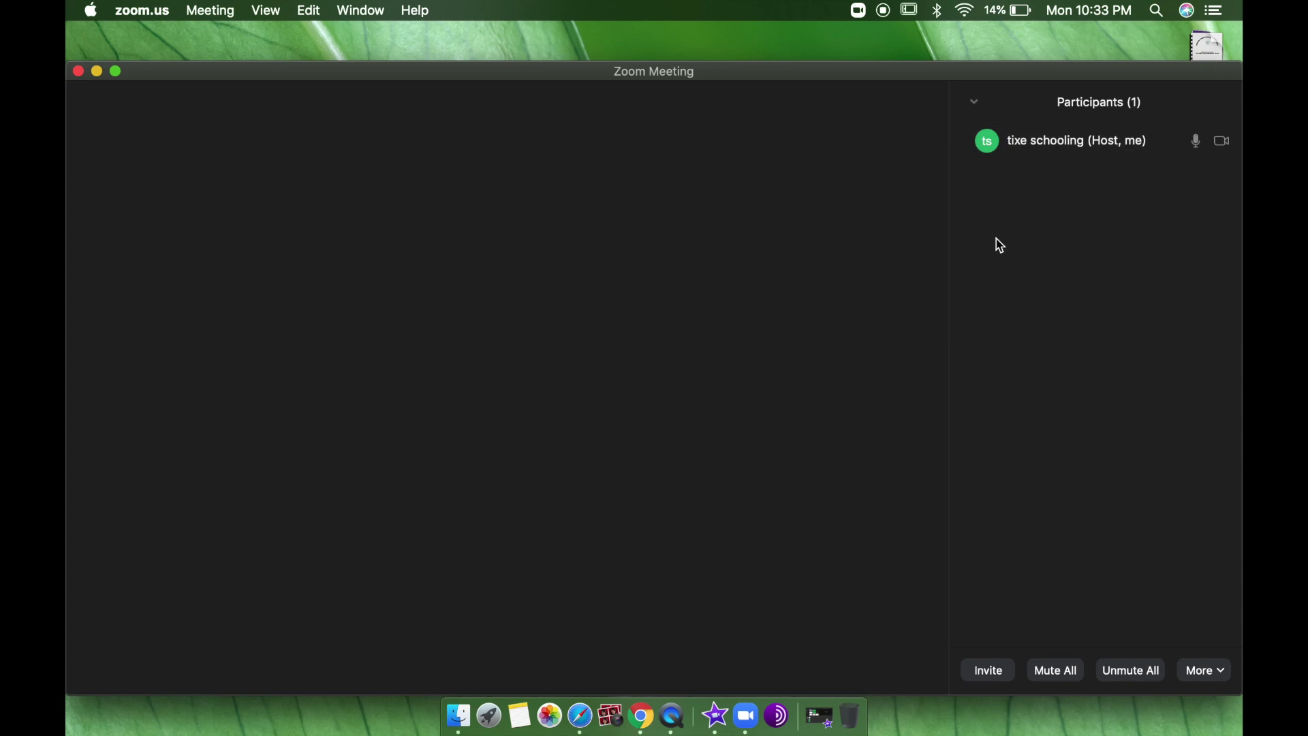
pyautogui.moveTo(796, 623)
pyautogui.click(992, 677)
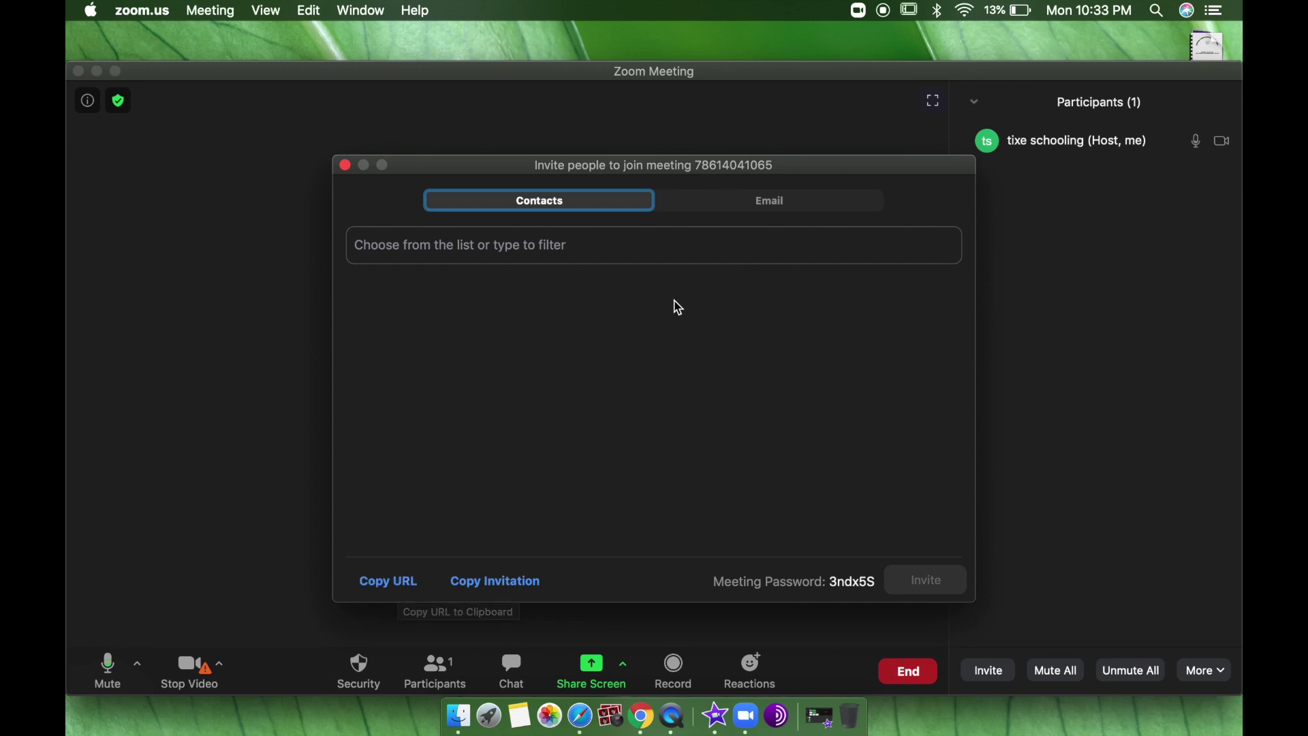
# Step: Check the Email and Contacts tabs of the Invite dialog, then close it
pyautogui.click(730, 212)
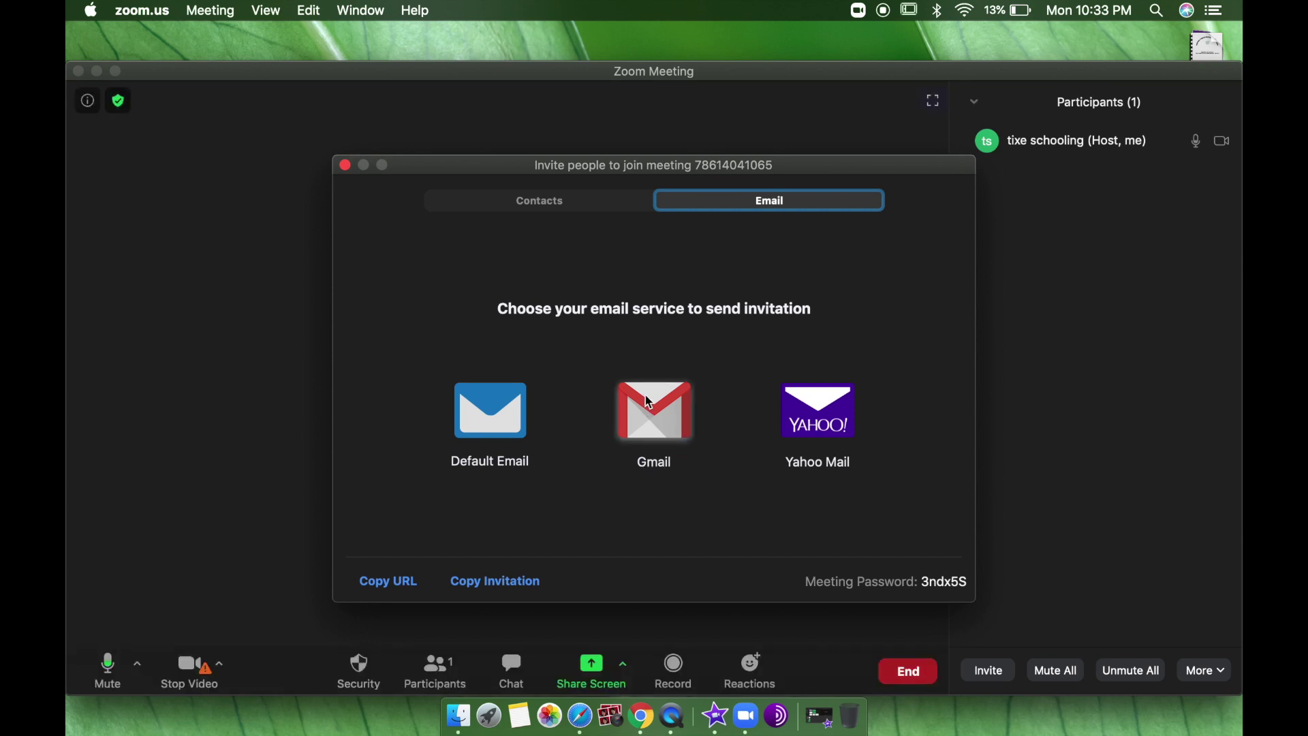
pyautogui.click(536, 213)
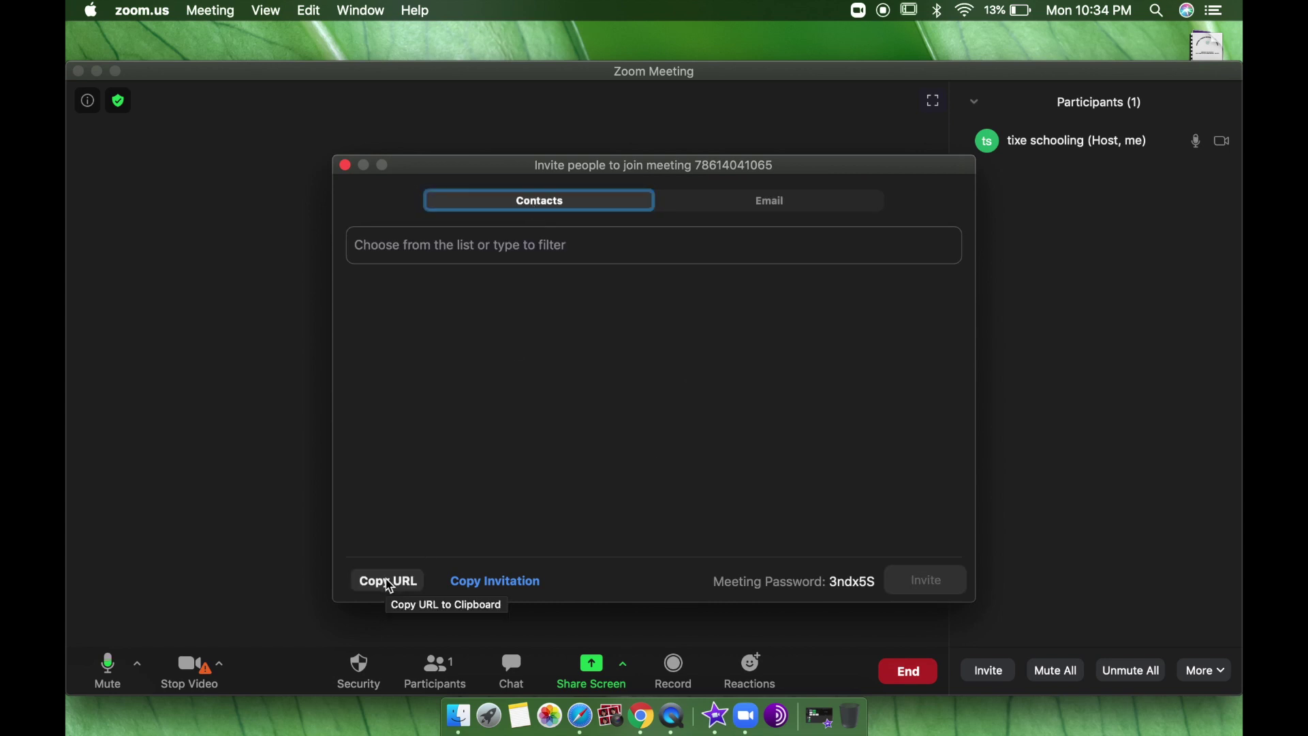
pyautogui.click(346, 166)
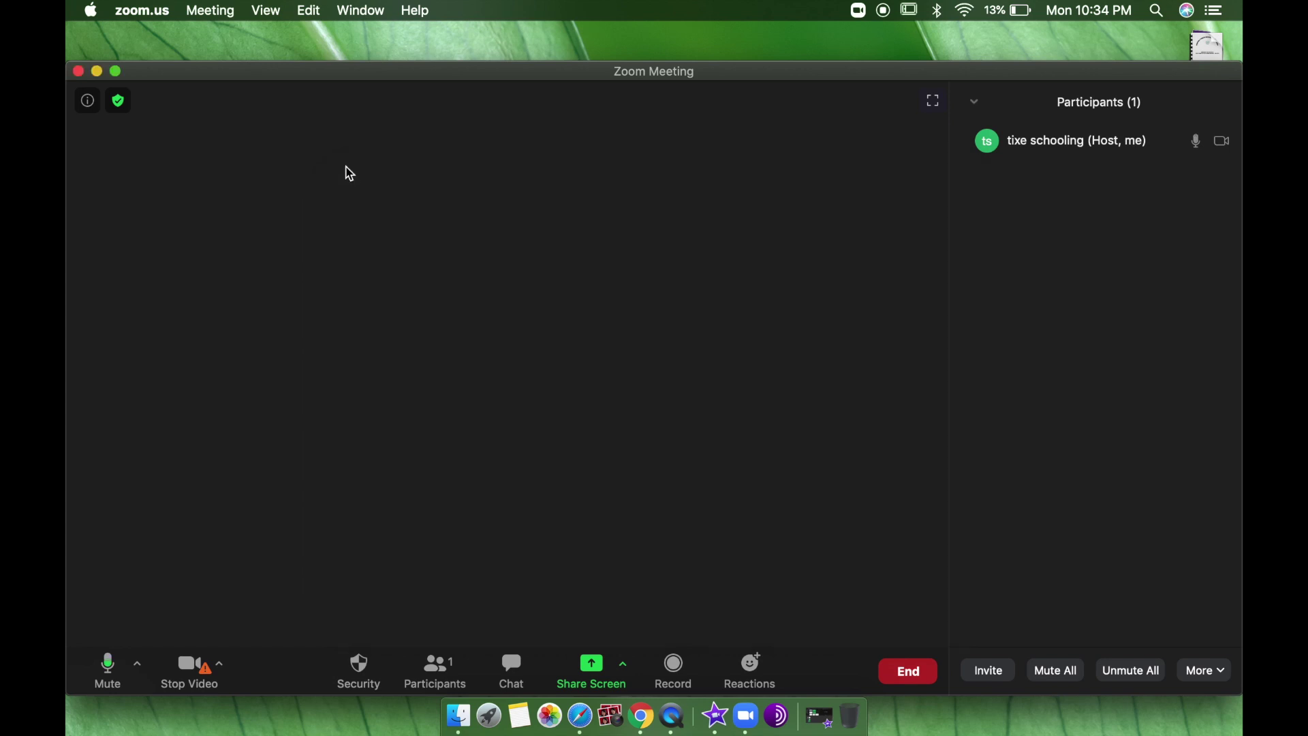